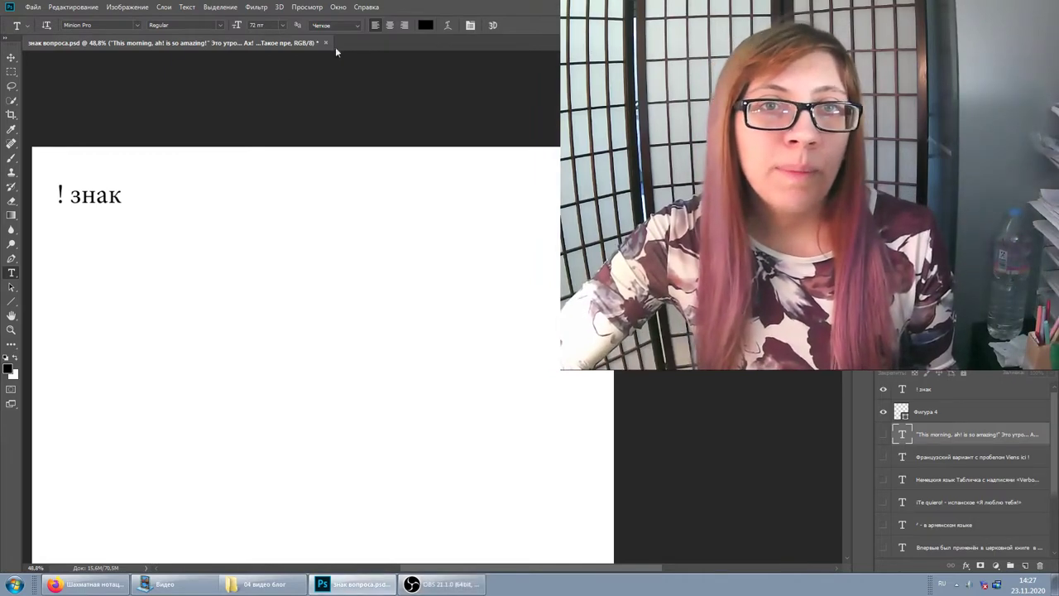
Add the '! !!! !..' variants line beside the ! знак heading, then begin appending ?!
left_click(155, 197)
type("!!!")
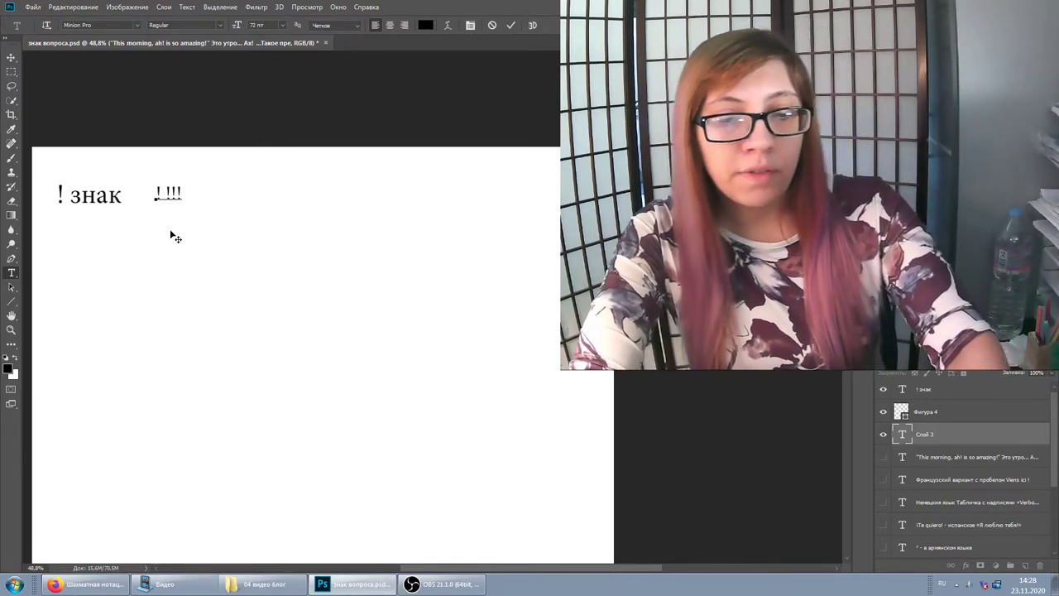
type("!!")
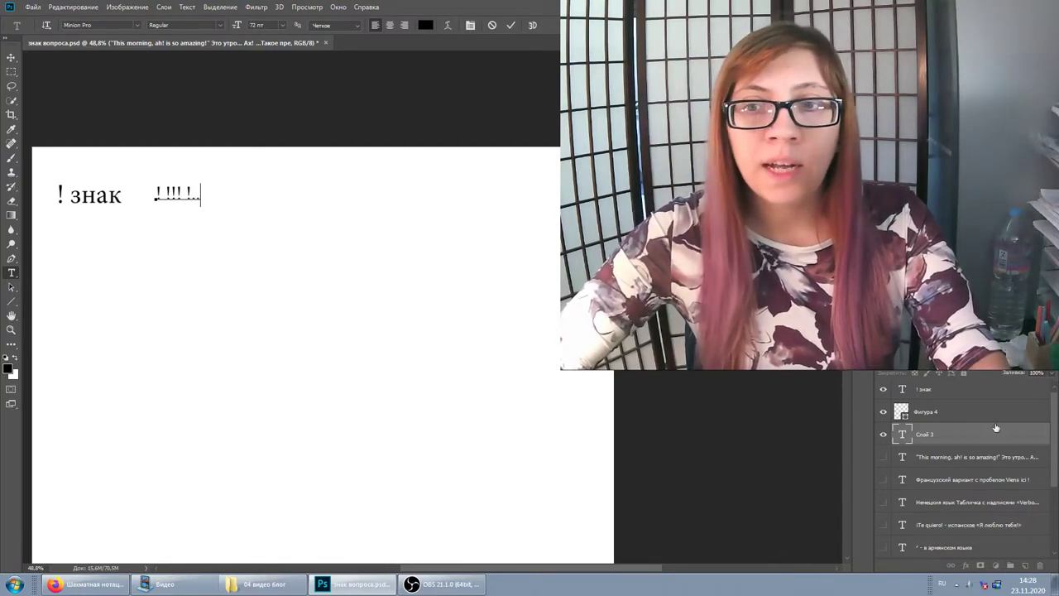
key("ctrl+Return")
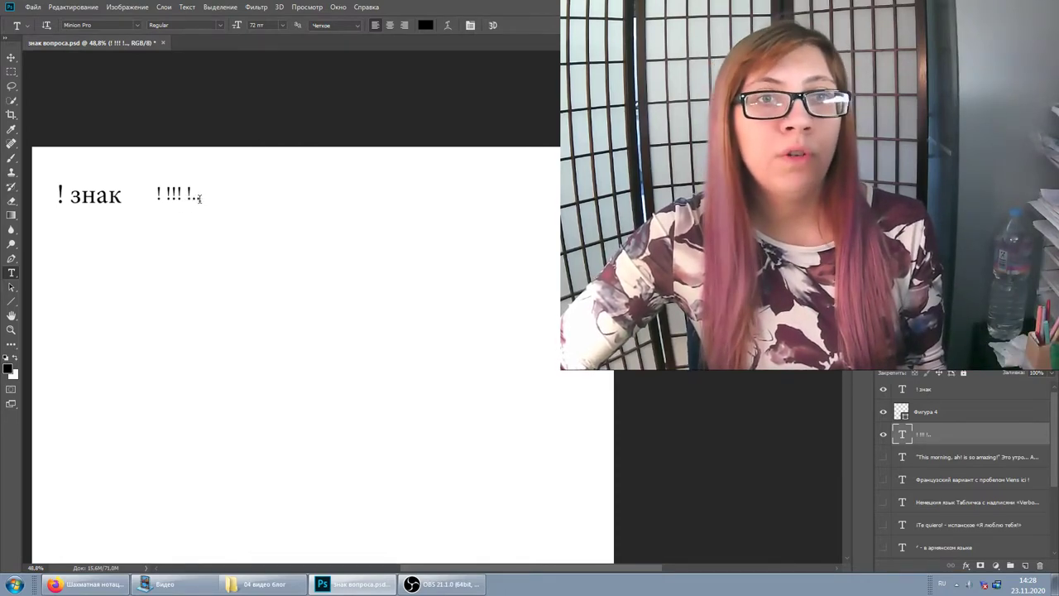
left_click(207, 209)
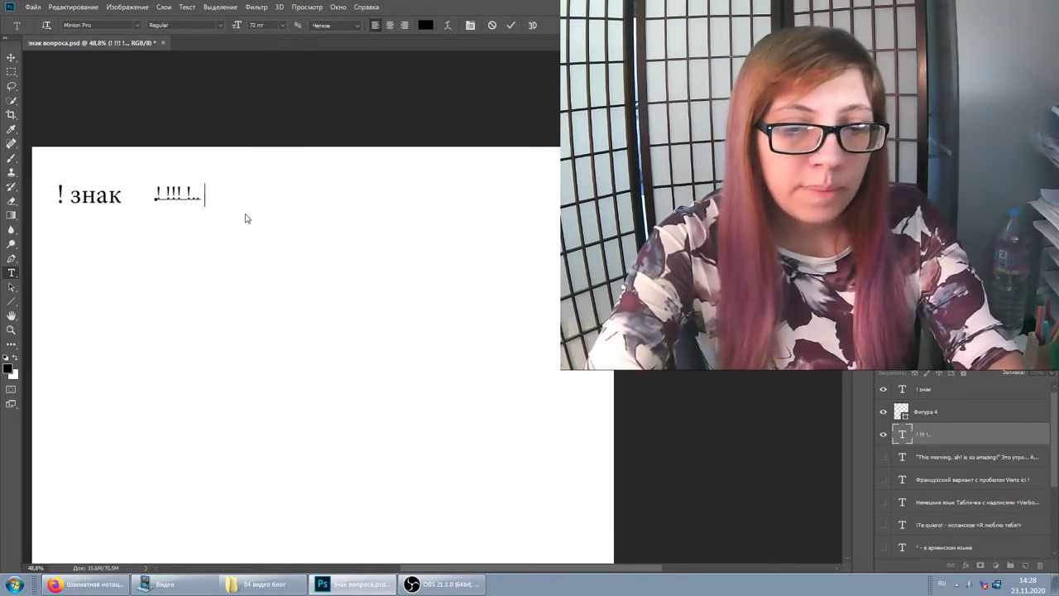
type("?!")
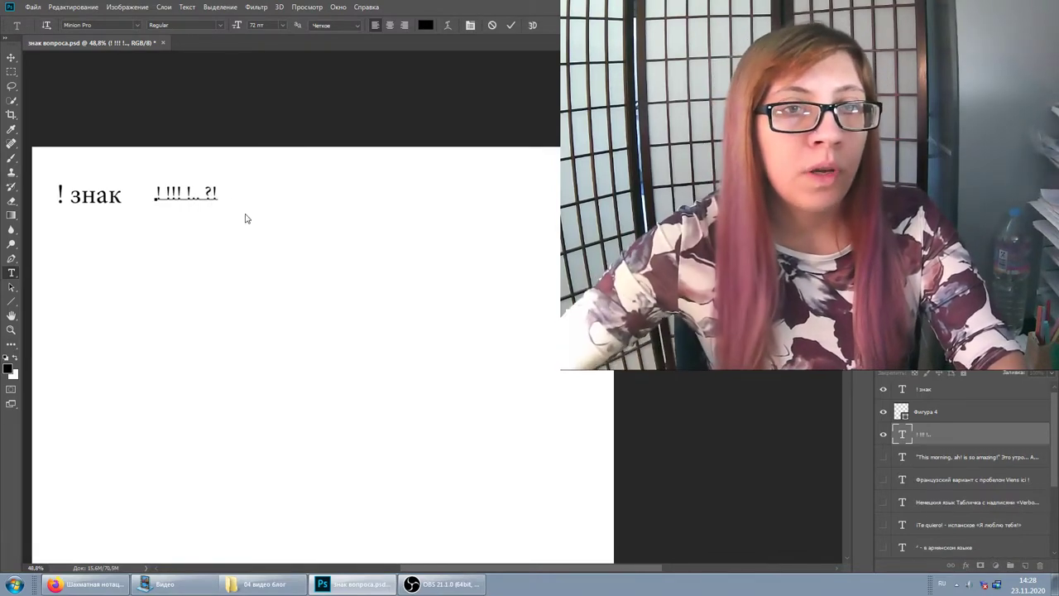
Append the ?! and ?!. combinations to the exclamation line, committing each.
left_click(980, 435)
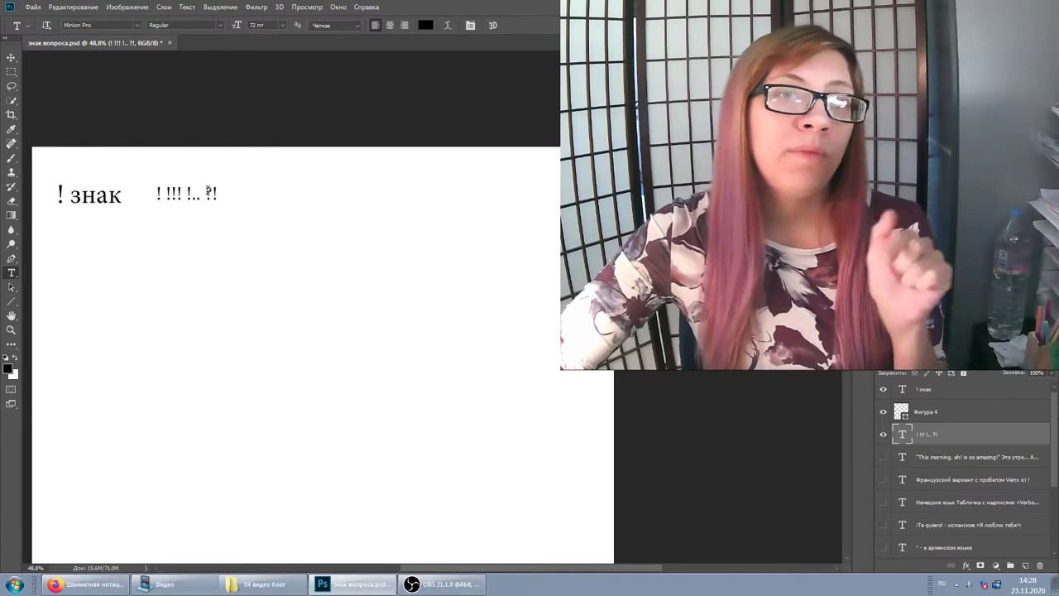
left_click(213, 192)
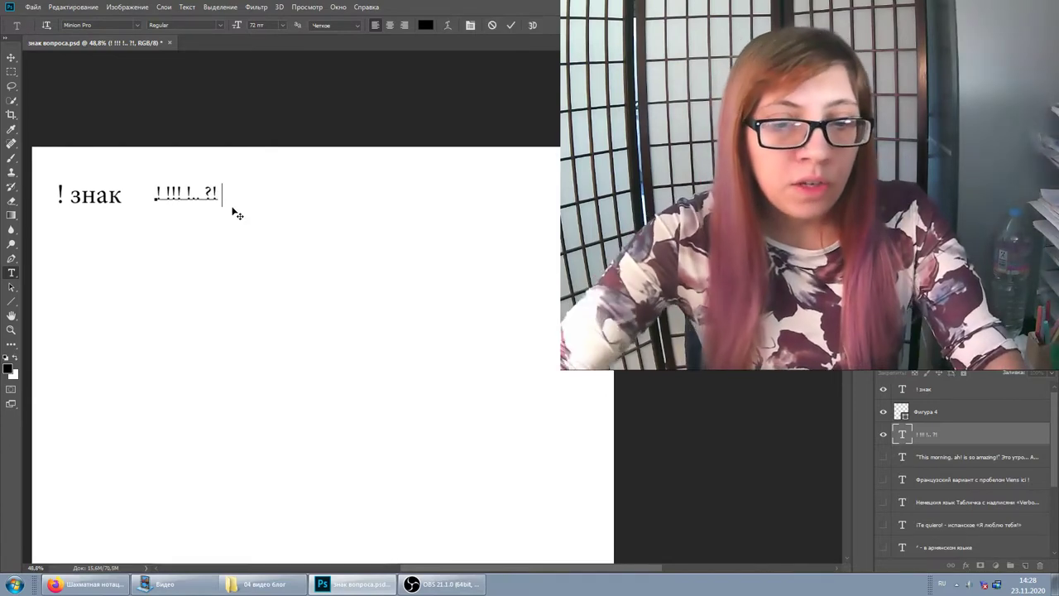
type("?!")
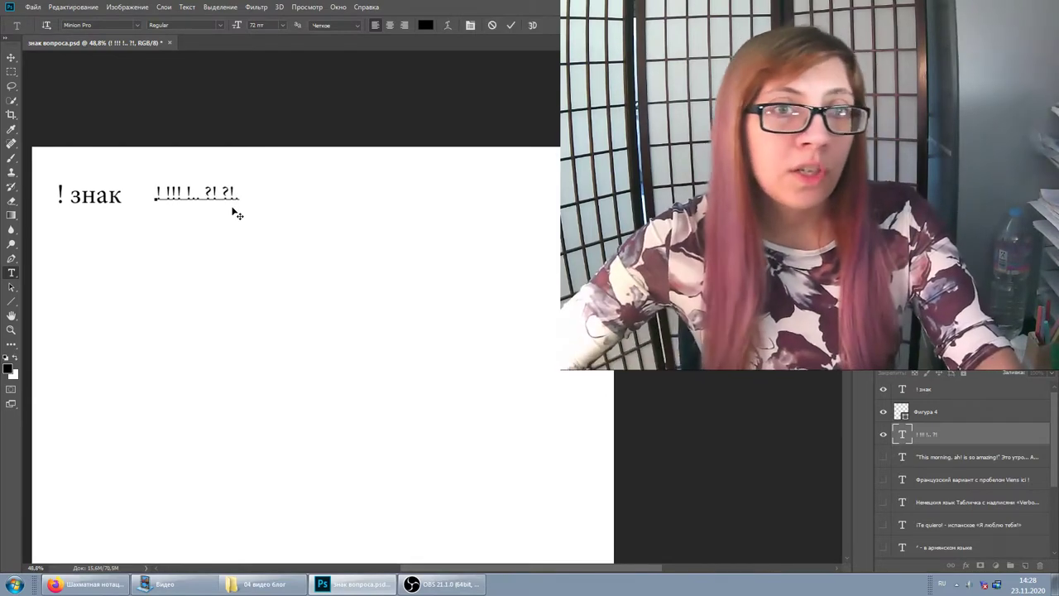
left_click(973, 440)
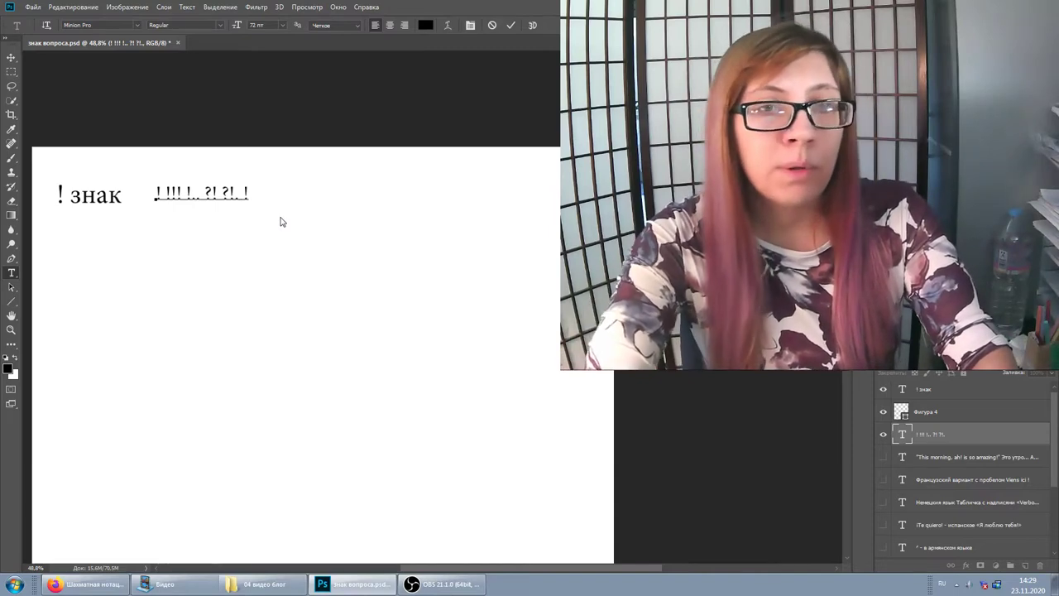
type("?")
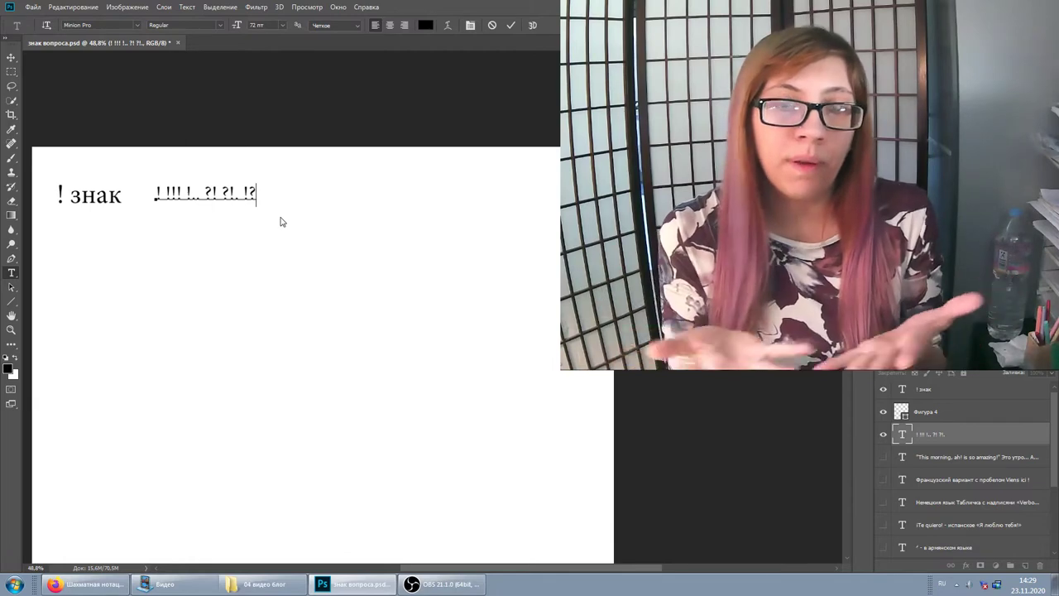
Remove the stray trailing !? characters from the exclamation line.
key("shift+Left")
key("shift+Left")
key("BackSpace")
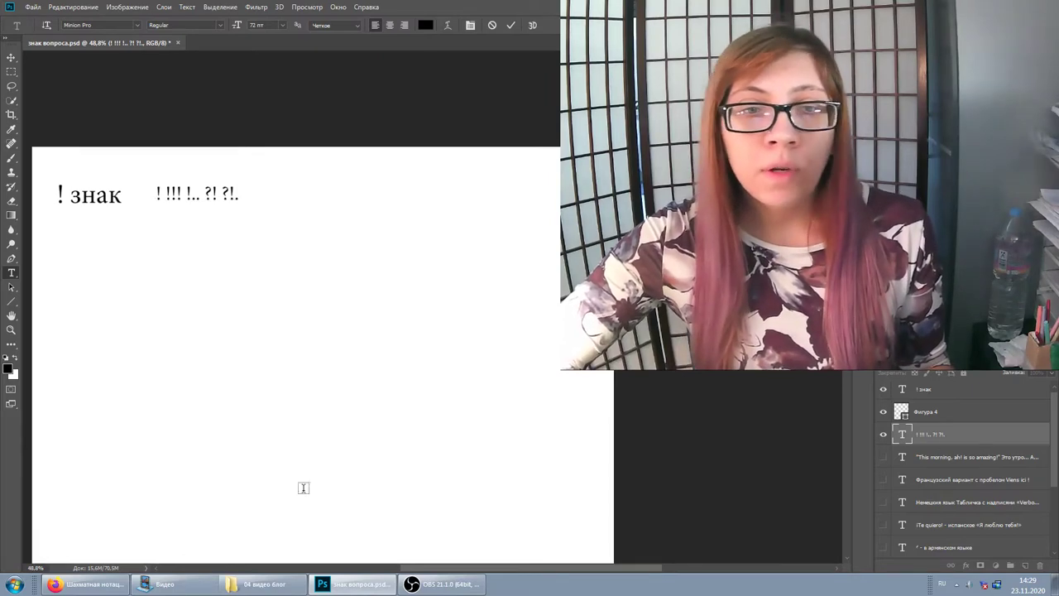
left_click(85, 584)
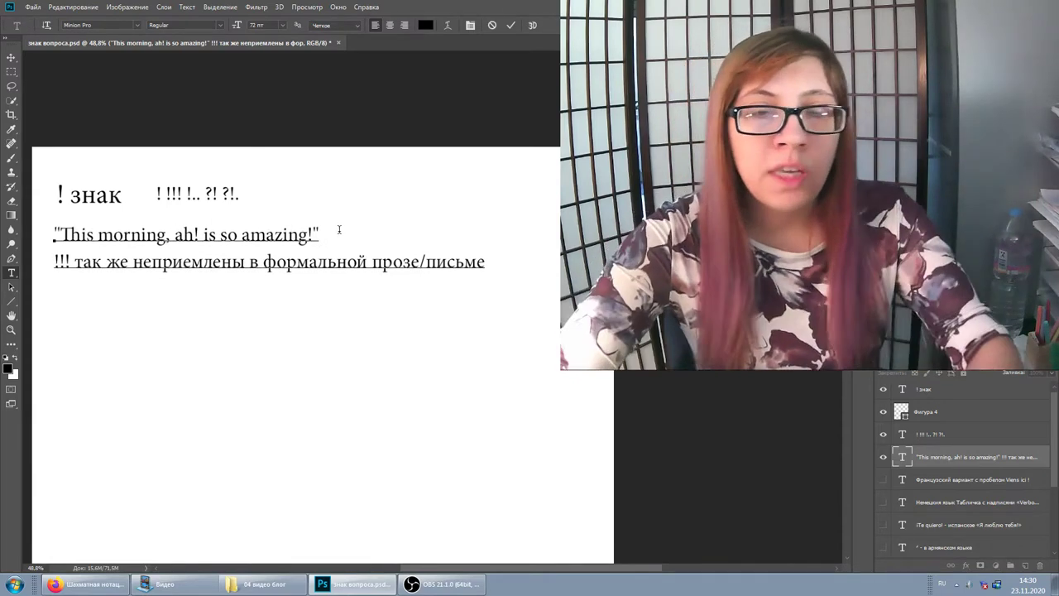
Add 'Это утро... Ах! ...такое прекрасное!' under the English example, fixing the extra period and capital Т.
key("Return")
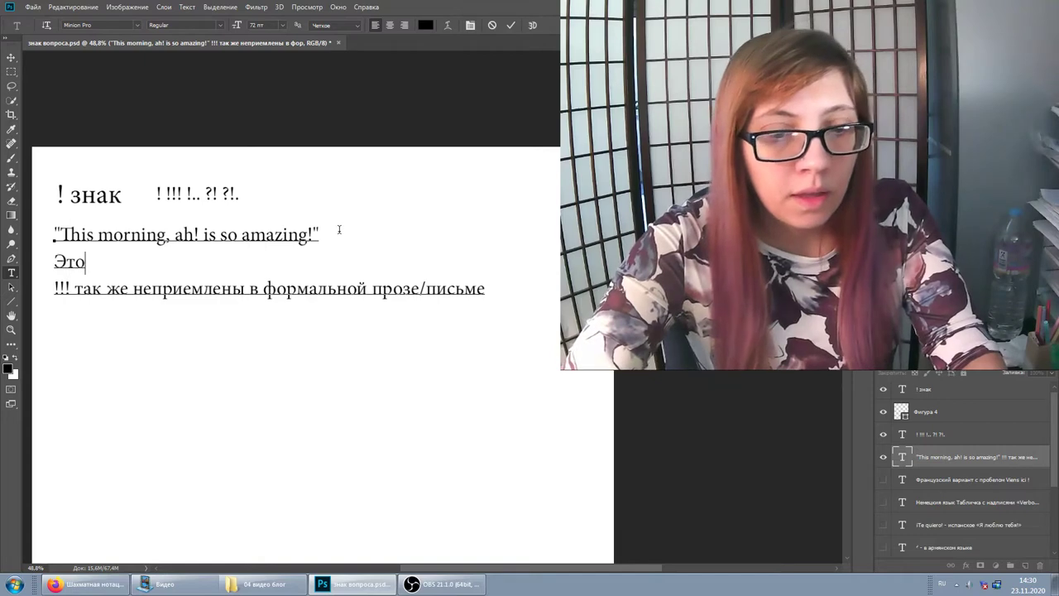
type("Это утро....")
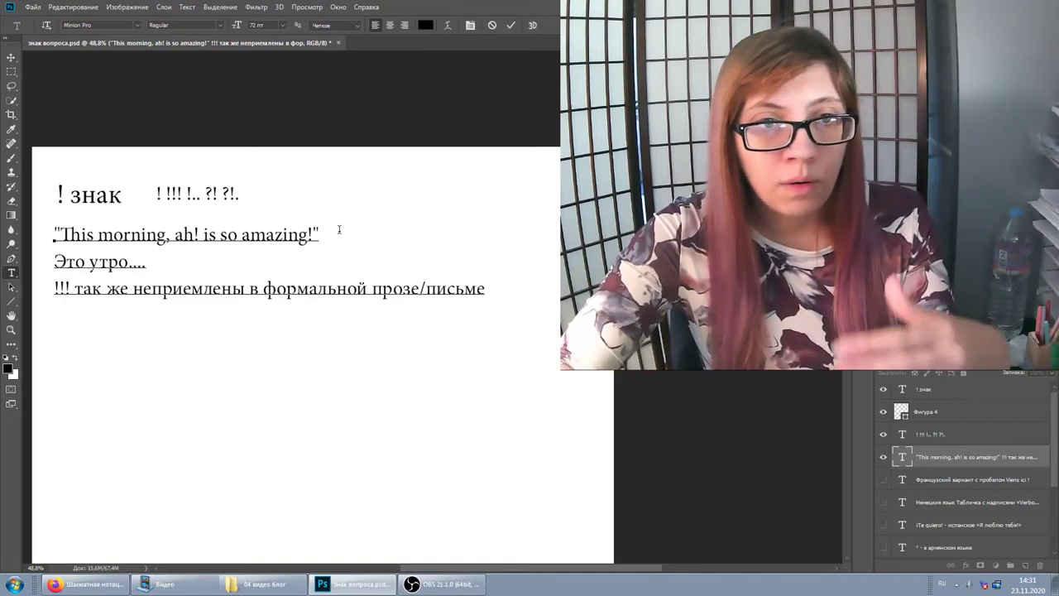
key("BackSpace")
type("... Ах! Такое прекрасное")
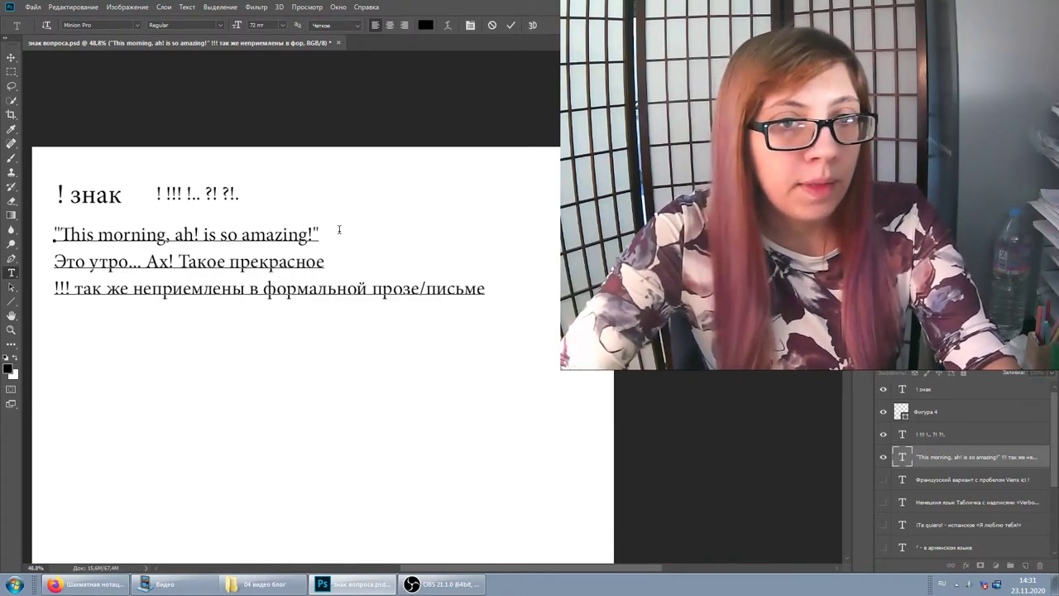
type("! ")
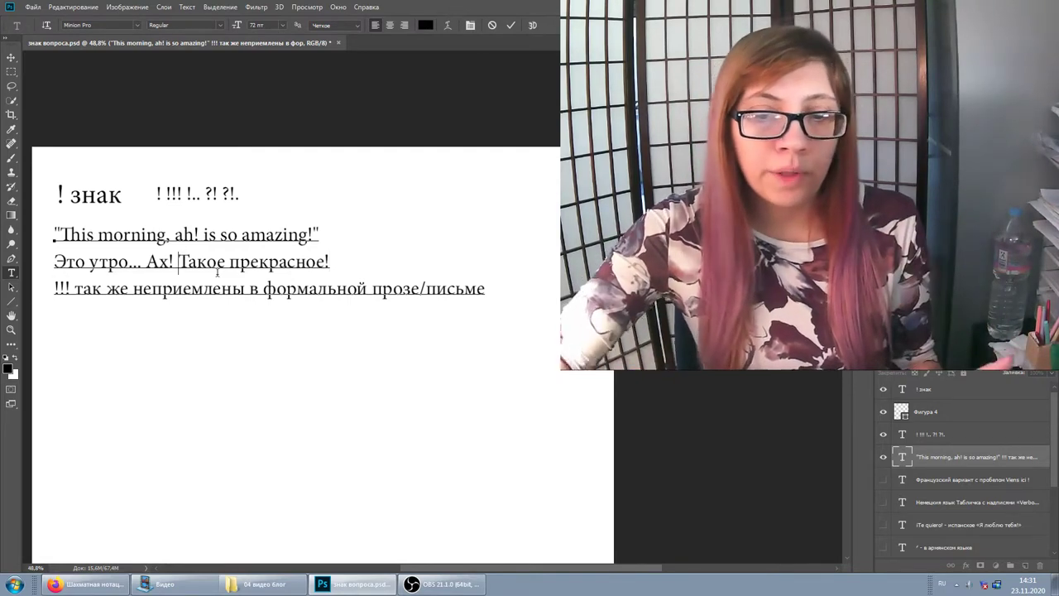
type("...")
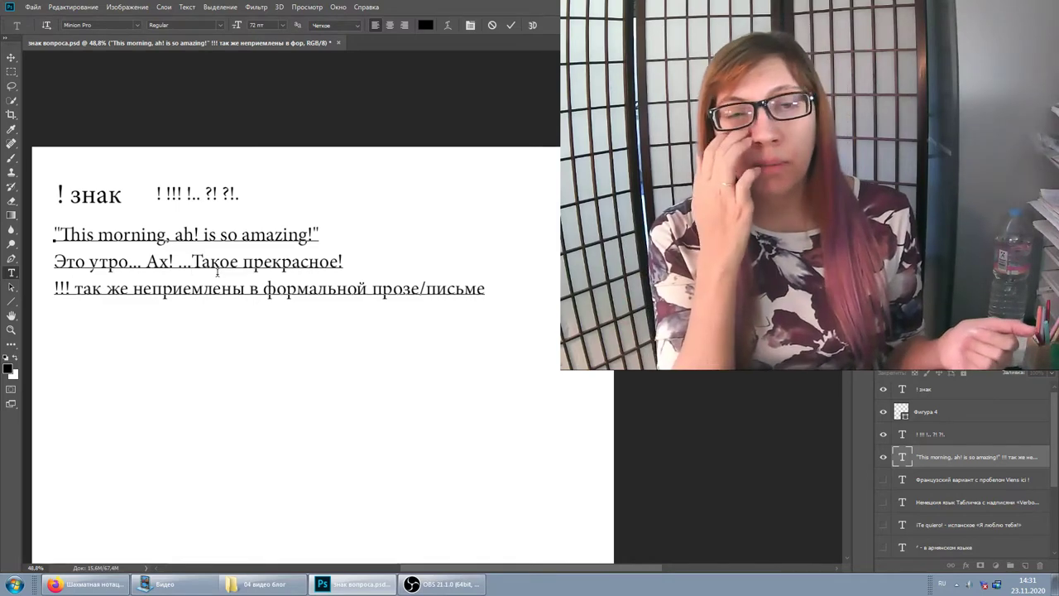
key("Delete")
type("т")
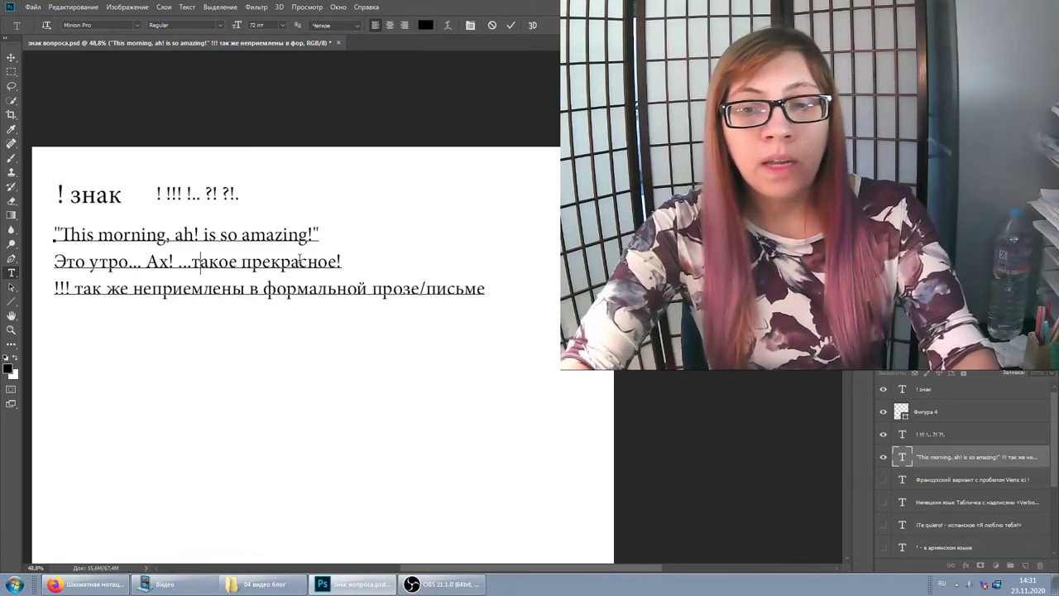
key("BackSpace")
type("Т")
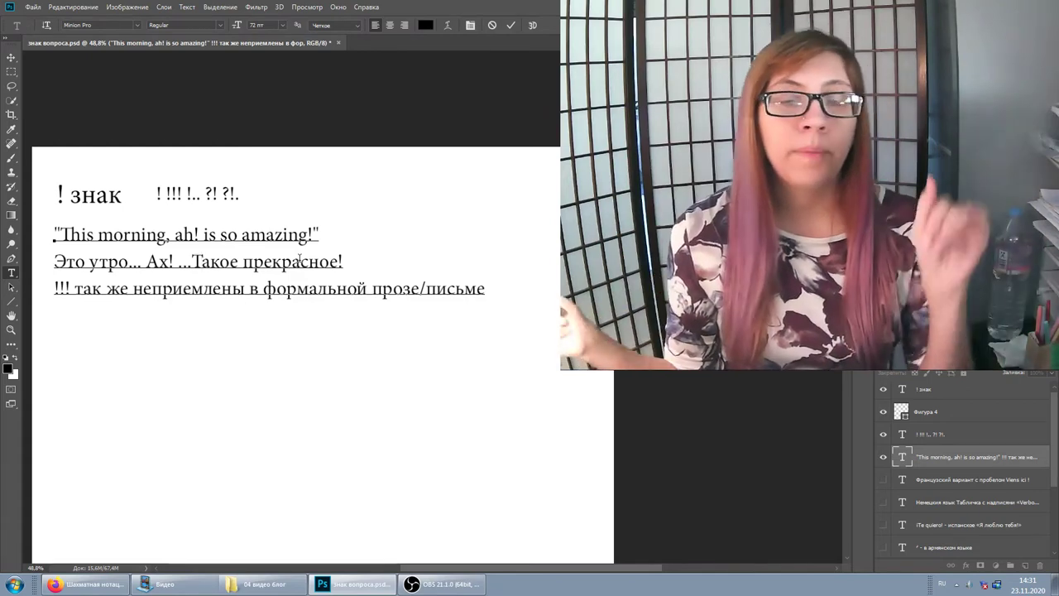
Commit the quote block holding the English example, Russian translation and !!! note.
left_click(982, 469)
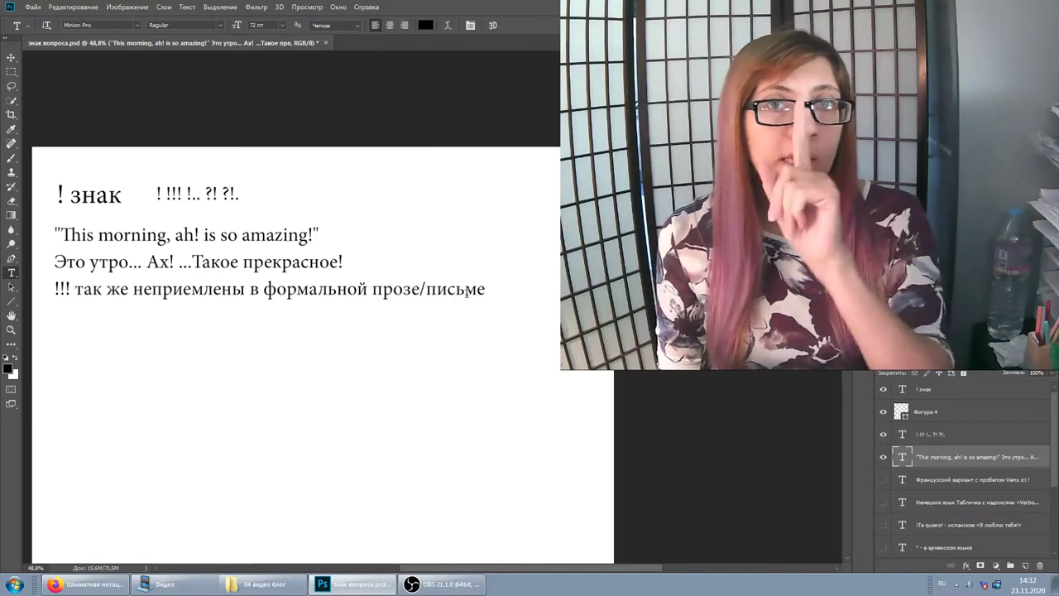
Show the French 'Viens ici !' and German «Verboten!»/«Guten Tag!» text layers and open them for editing.
left_click(884, 480)
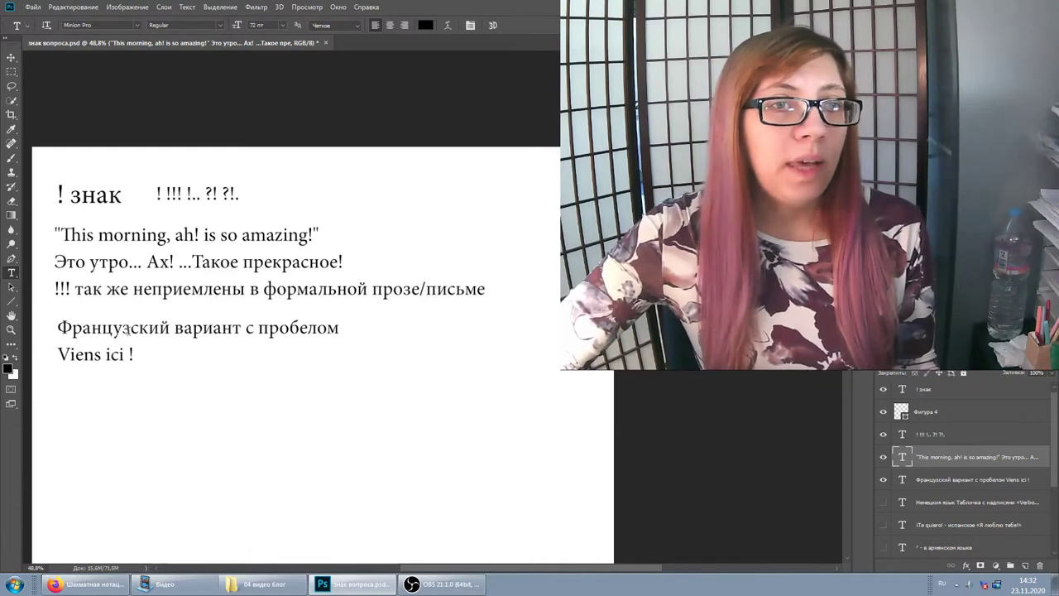
left_click(130, 348)
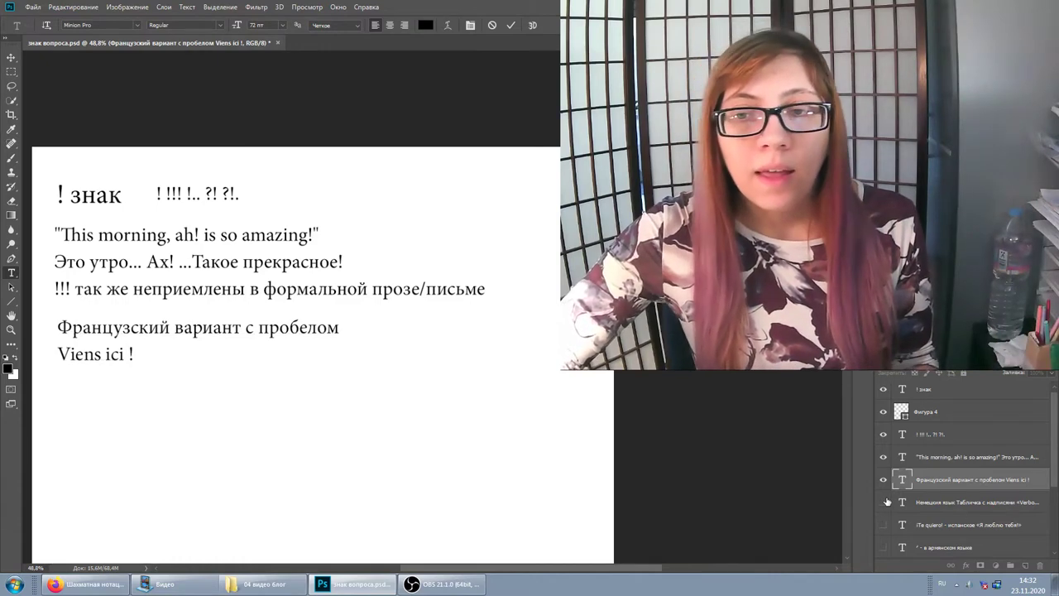
left_click(884, 502)
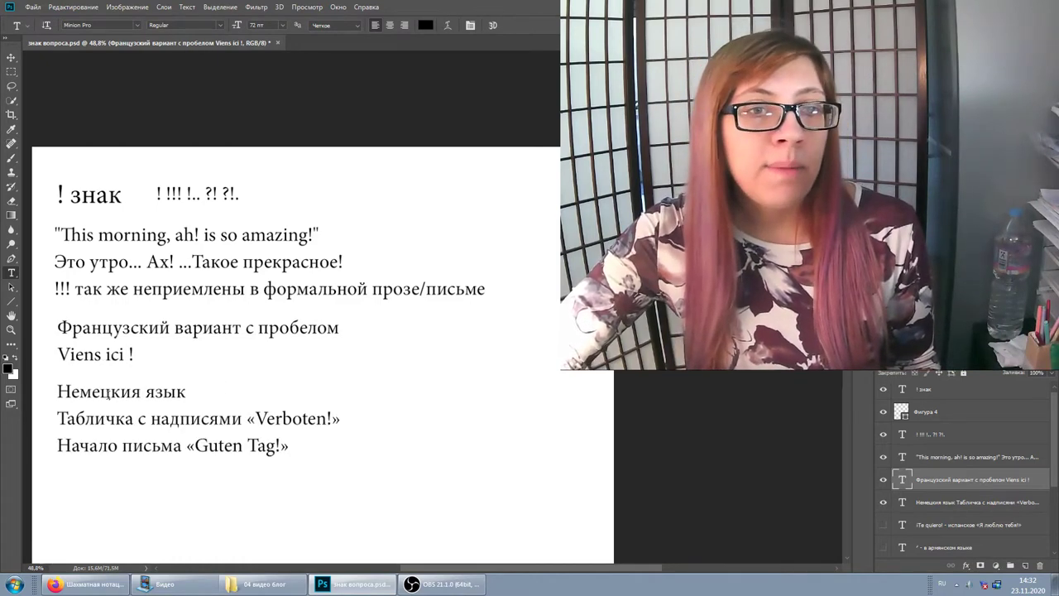
left_click(331, 418)
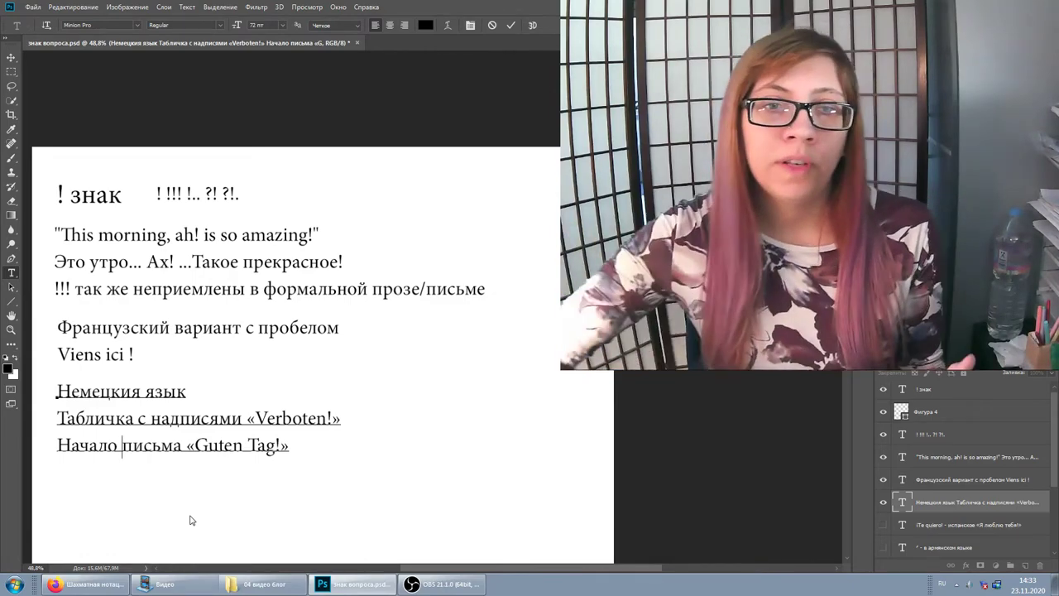
Bring the Mail.ru new-message draft forward and briefly view the text-colour choices.
left_click(103, 591)
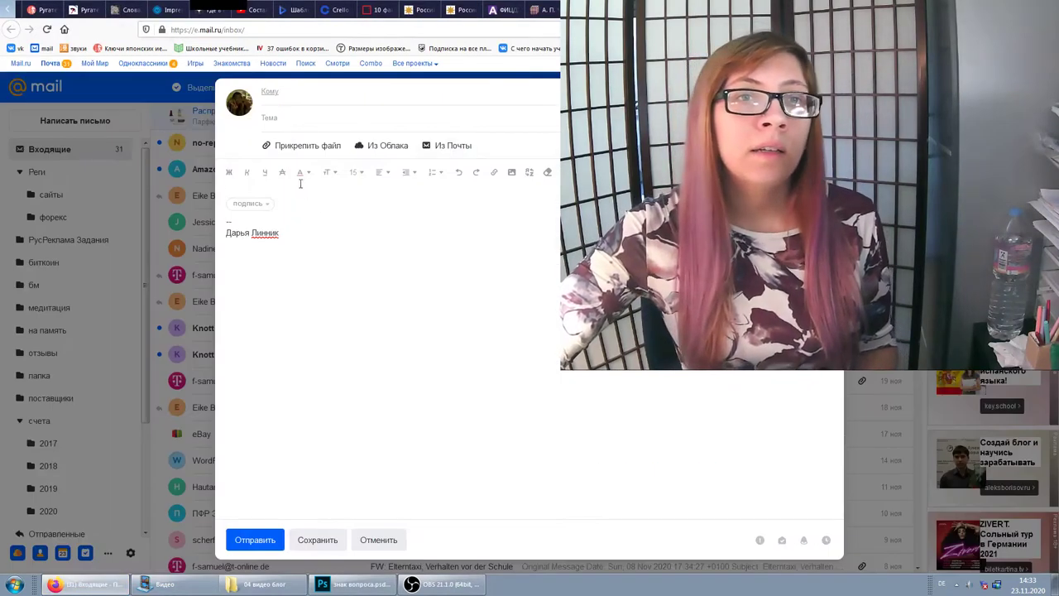
left_click(300, 172)
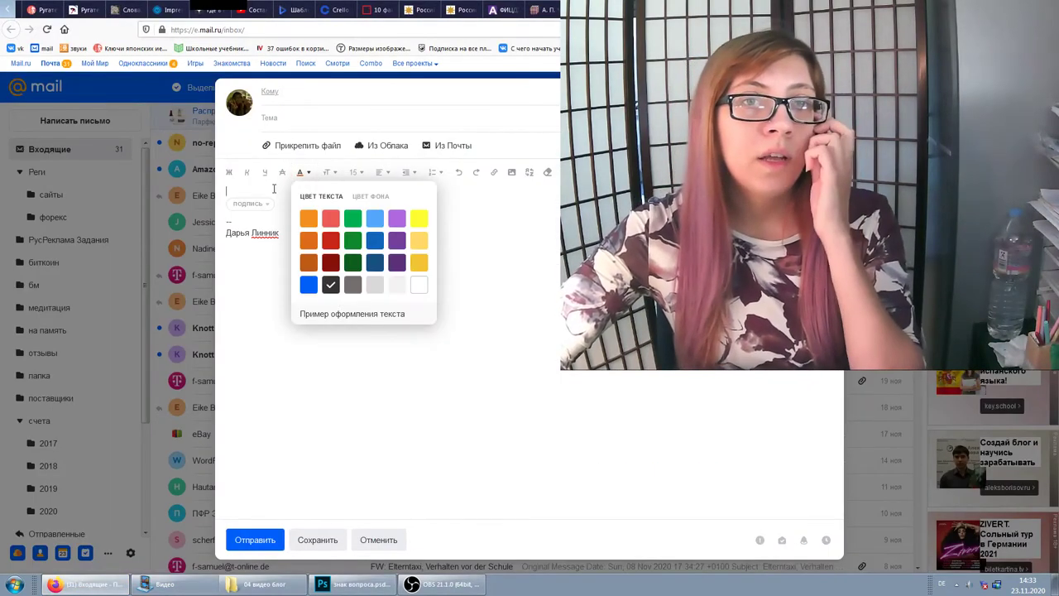
left_click(274, 189)
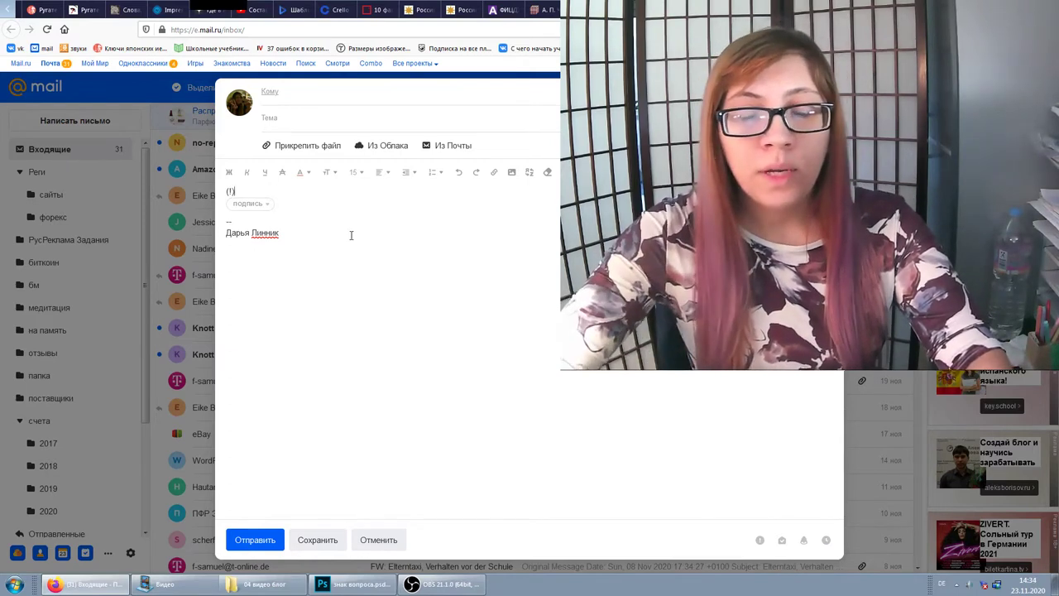
Insert a new line below (!) in the draft body and start typing 'Y уже'.
key("Return")
key("Return")
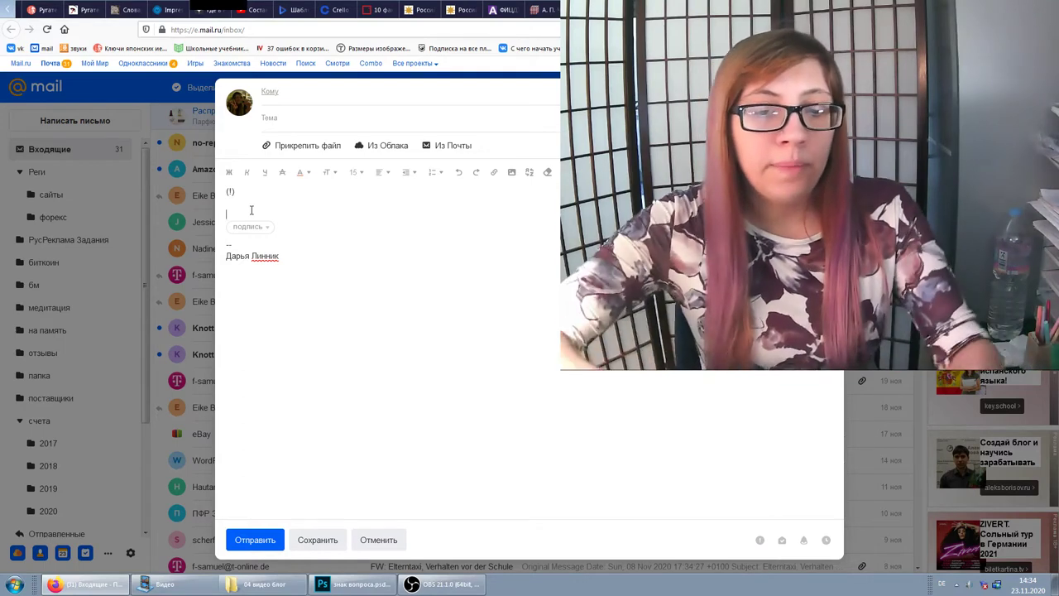
type("Y уже")
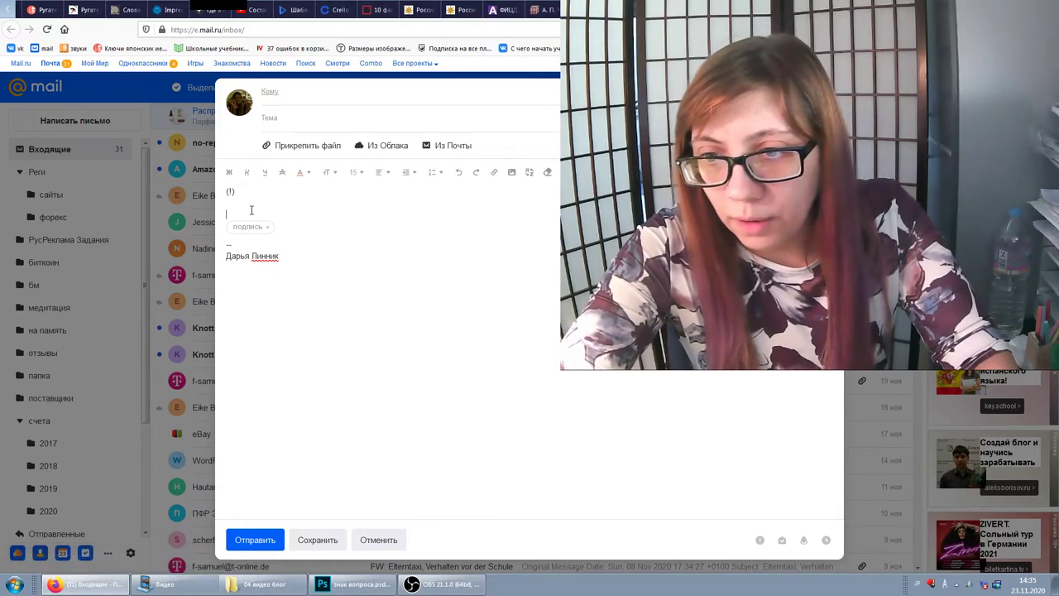
Switch to Russian and type 'Я хочу выделить слово слонище', fixing typos and lowercasing the last word.
key("alt+shift")
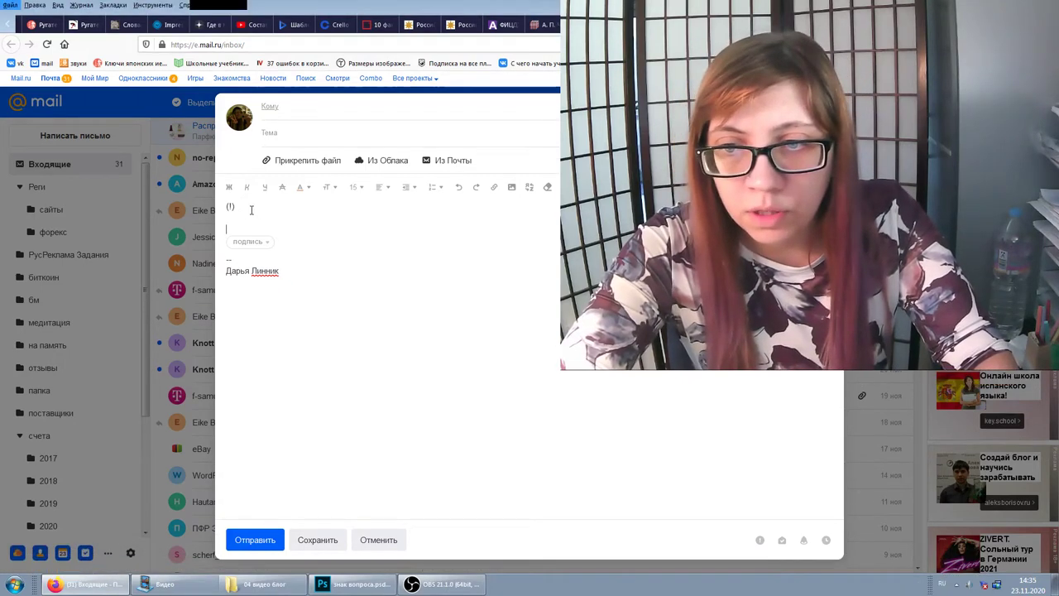
type("Я ")
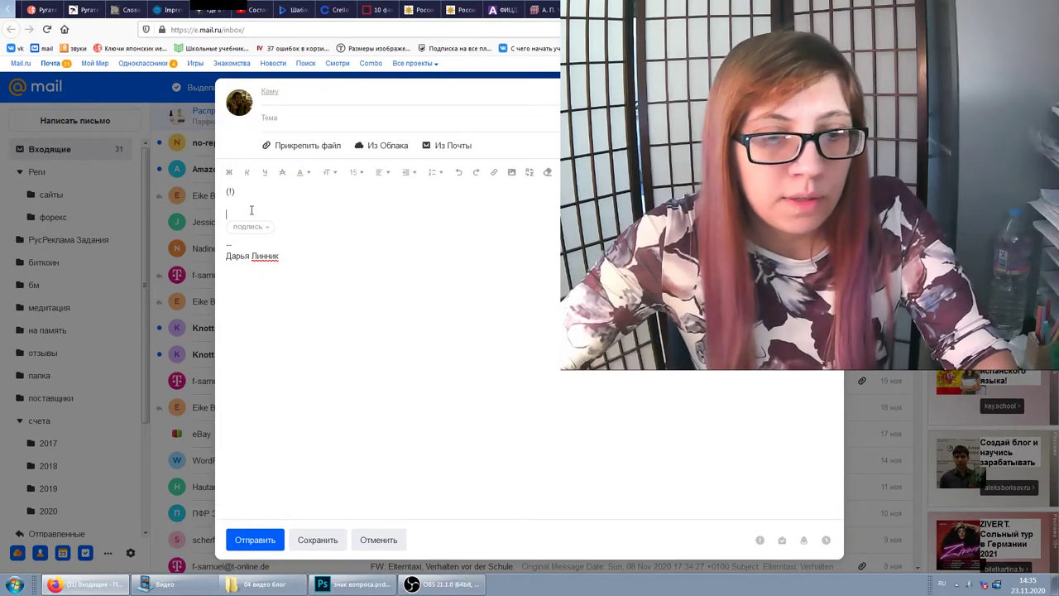
type("хочу выделить слово СЛО")
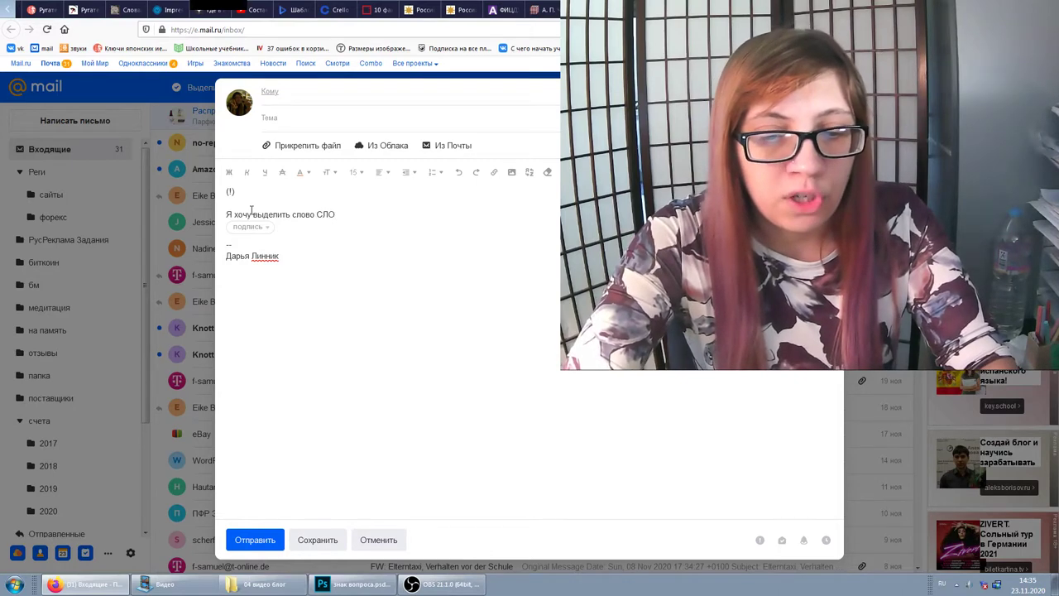
type("НИЩЕ")
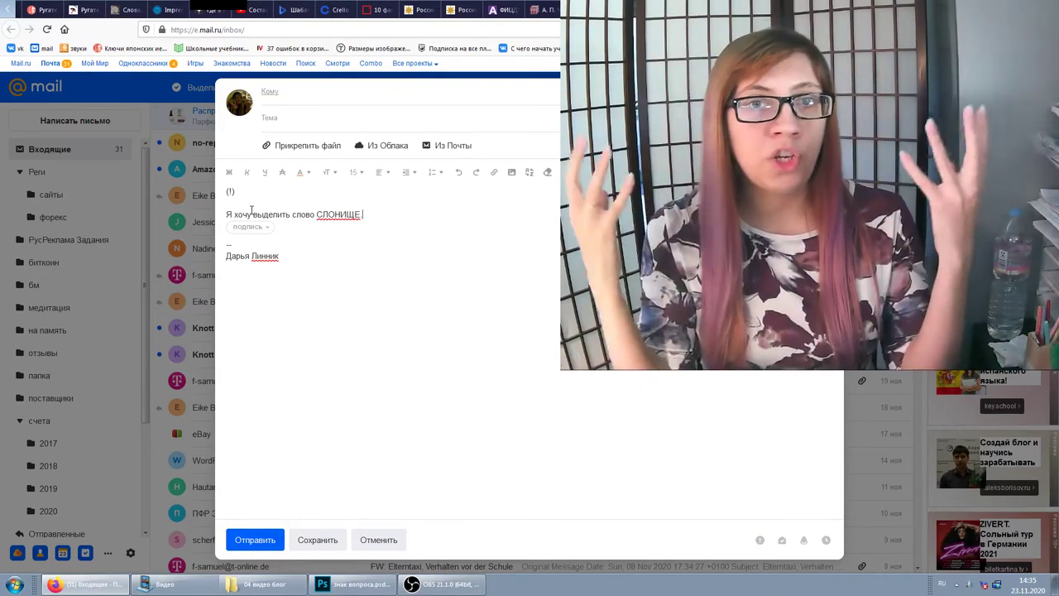
key("BackSpace")
type(".")
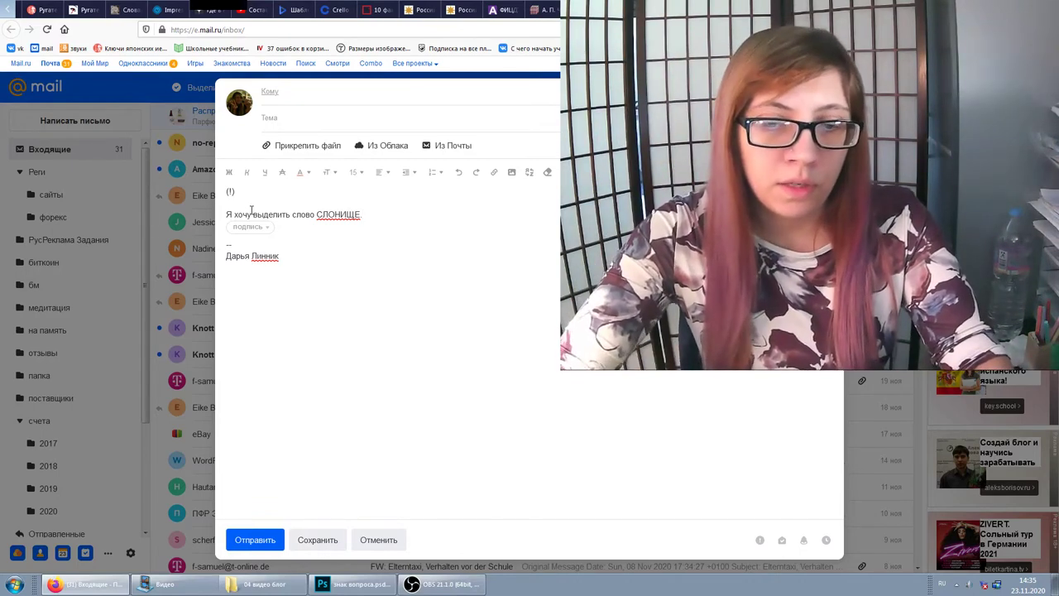
key("BackSpace")
key("BackSpace")
type("слонище")
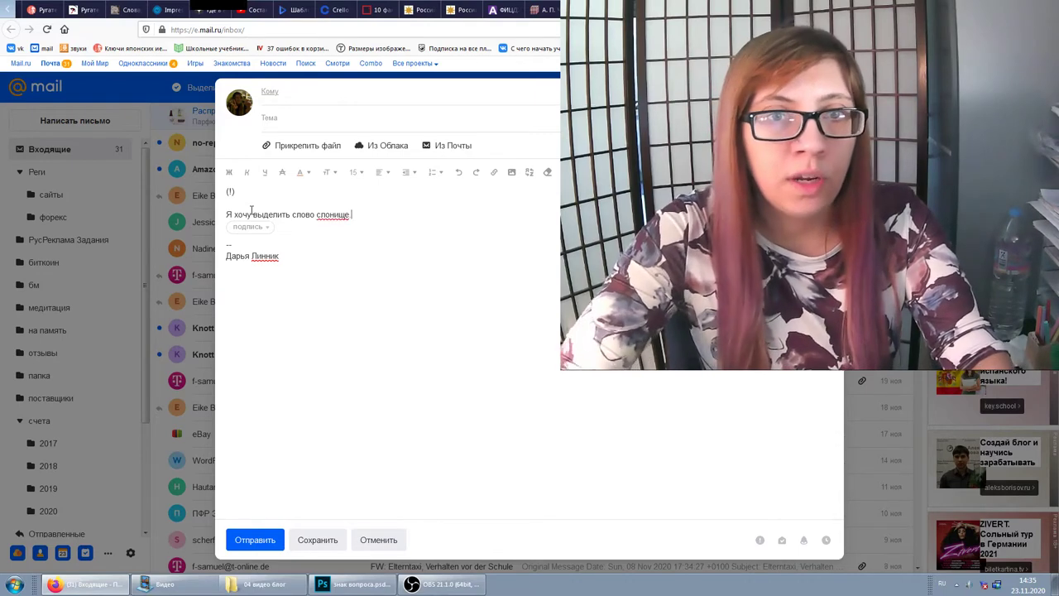
type(".")
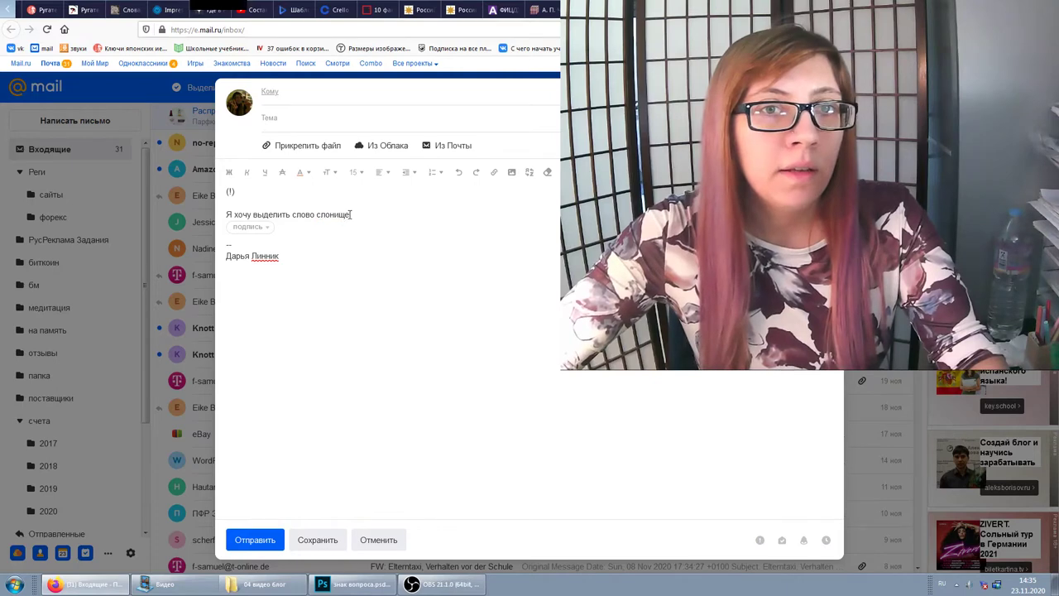
Bold слонище, type test letters 'авав', then delete 'слонище авав' from the sentence.
key("ctrl+b")
left_click(382, 217)
type("авав")
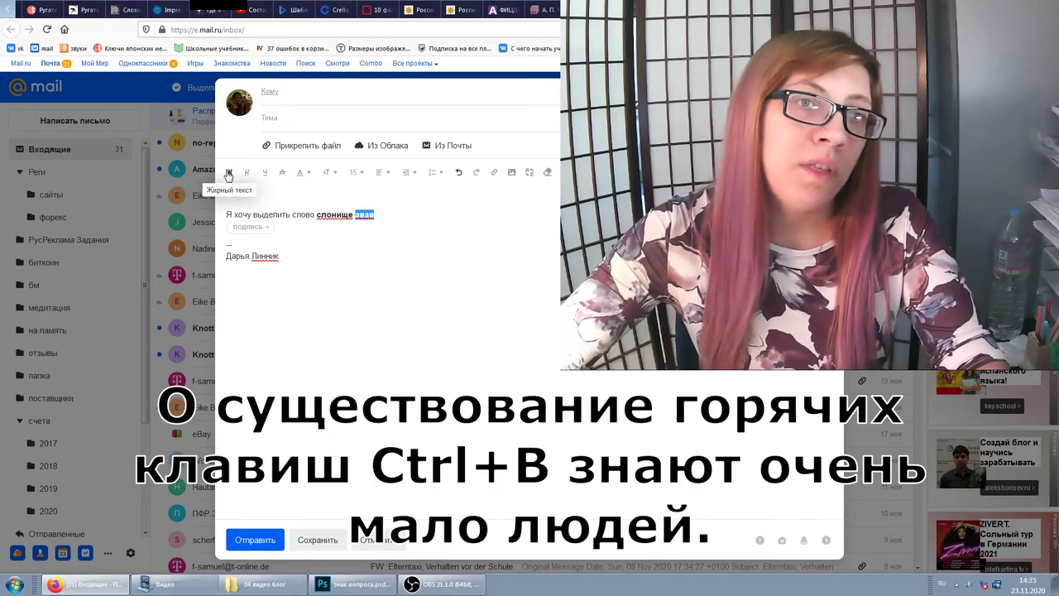
left_click(404, 212)
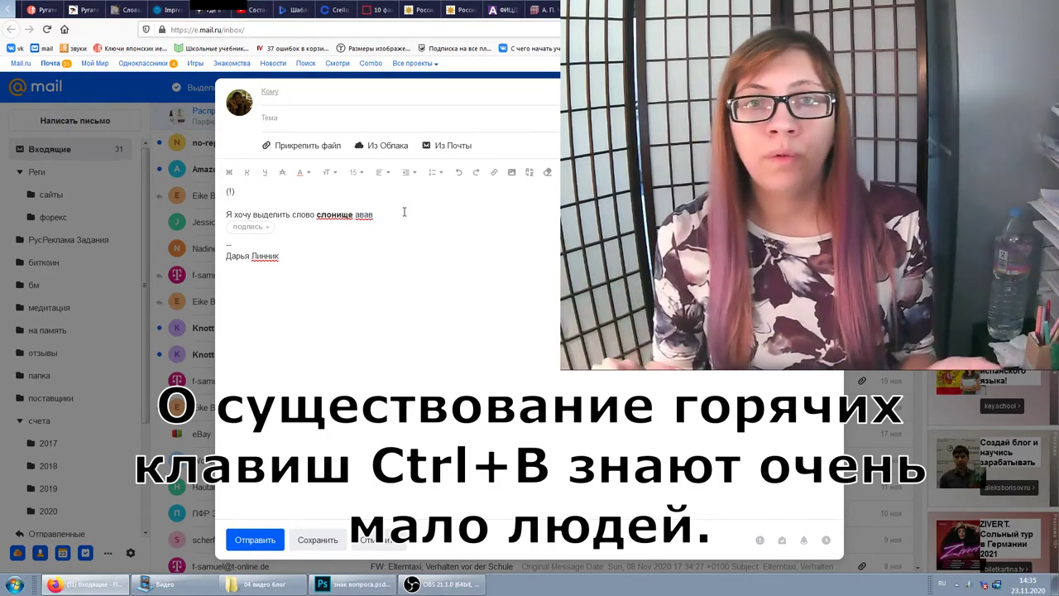
left_click_drag(398, 214, 316, 215)
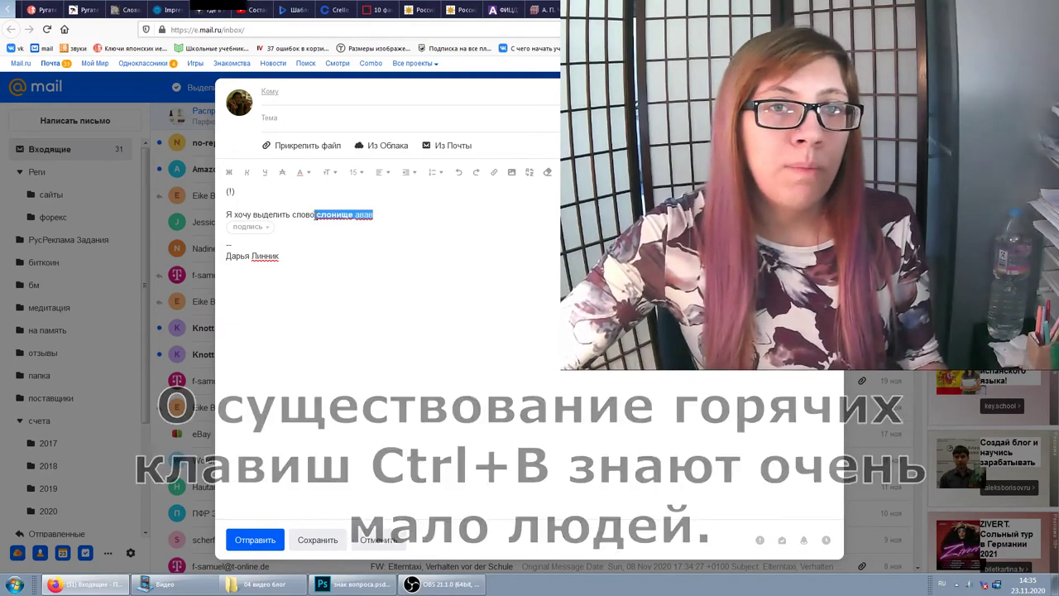
key("BackSpace")
type("СЛОН")
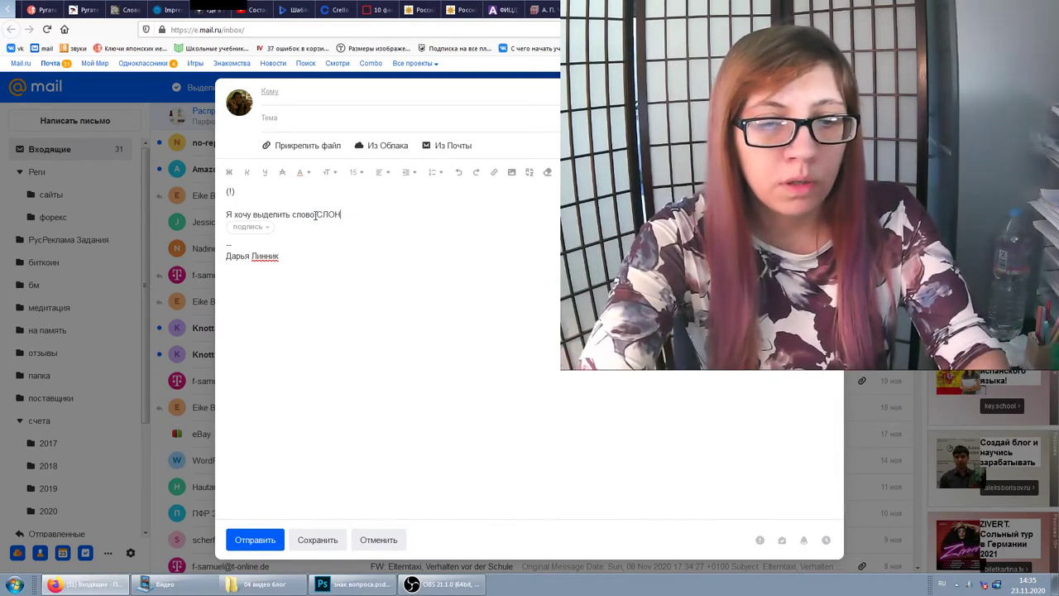
Finish the sentence with 'СЛОНИЩЕ' in capitals and add an empty line below.
type("ИЩЕ")
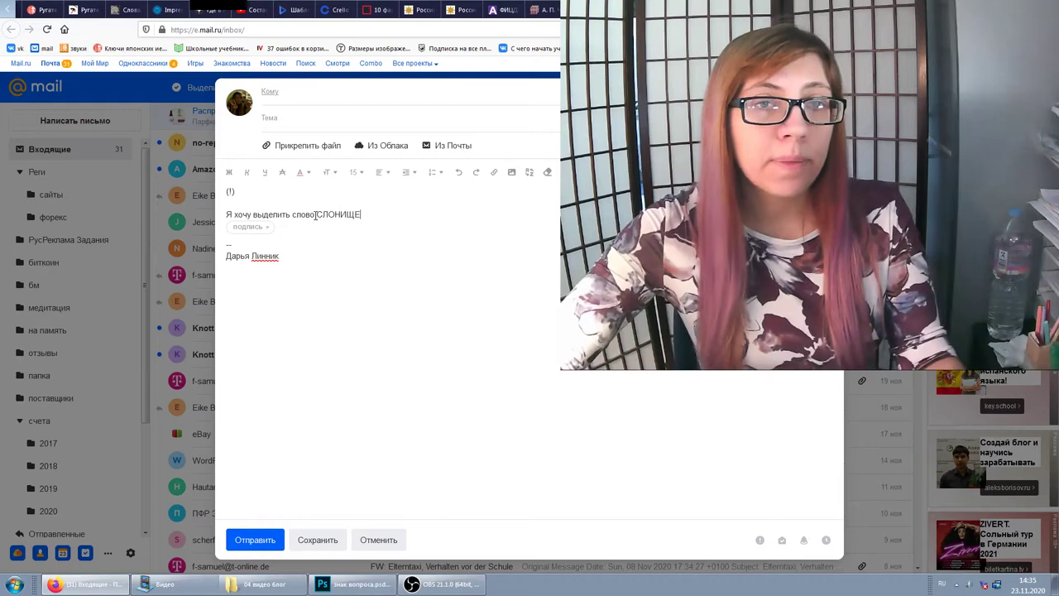
key("Return")
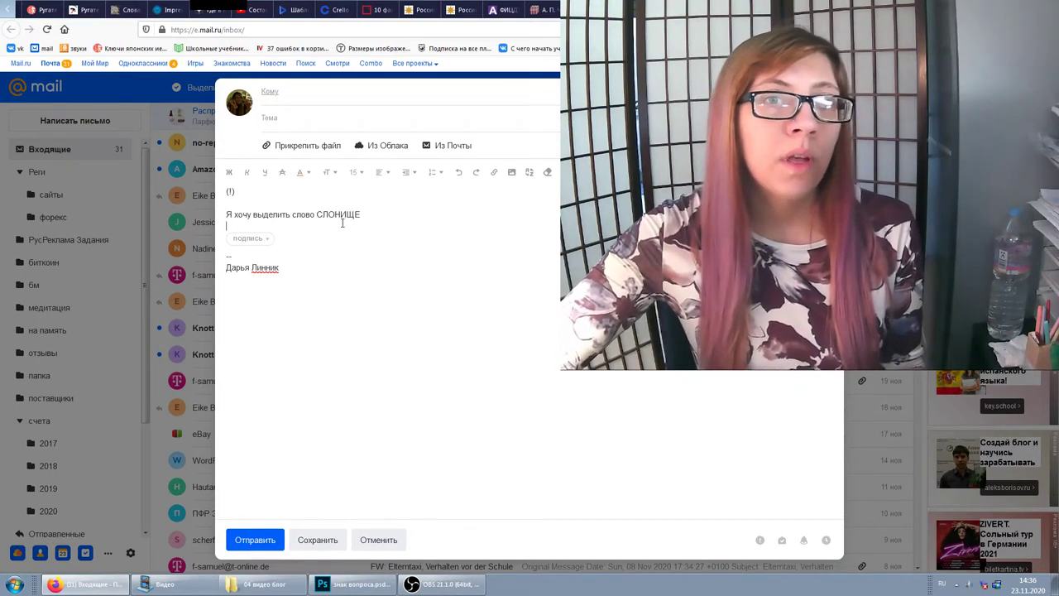
Add the line 'Я хочу выделить слово слонище ПРЫГАЕТ!' below the СЛОНИЩЕ sentence and start a new line.
left_click(248, 239)
left_click(385, 215)
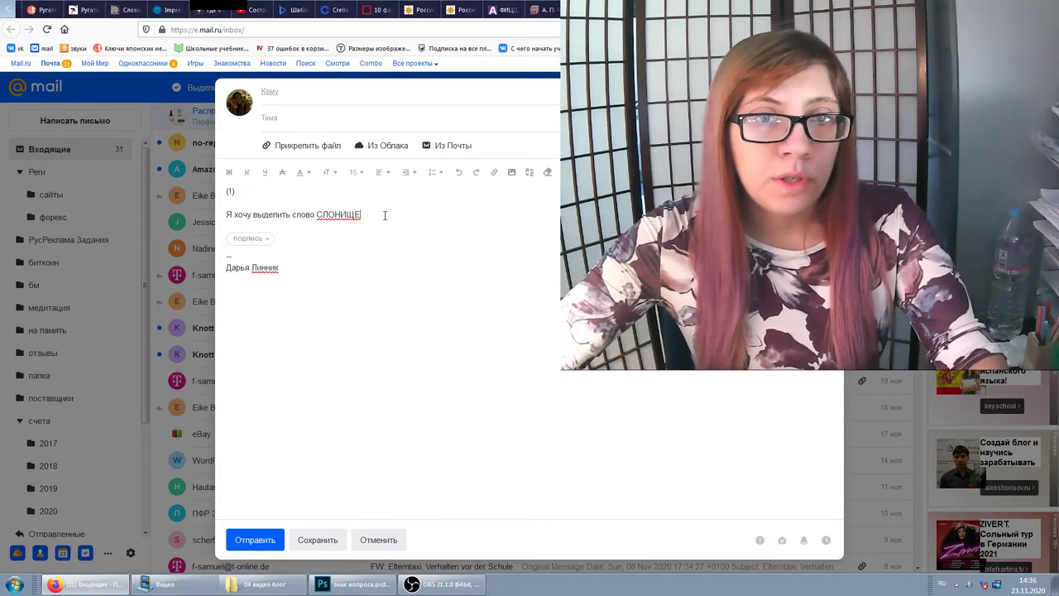
key("Return")
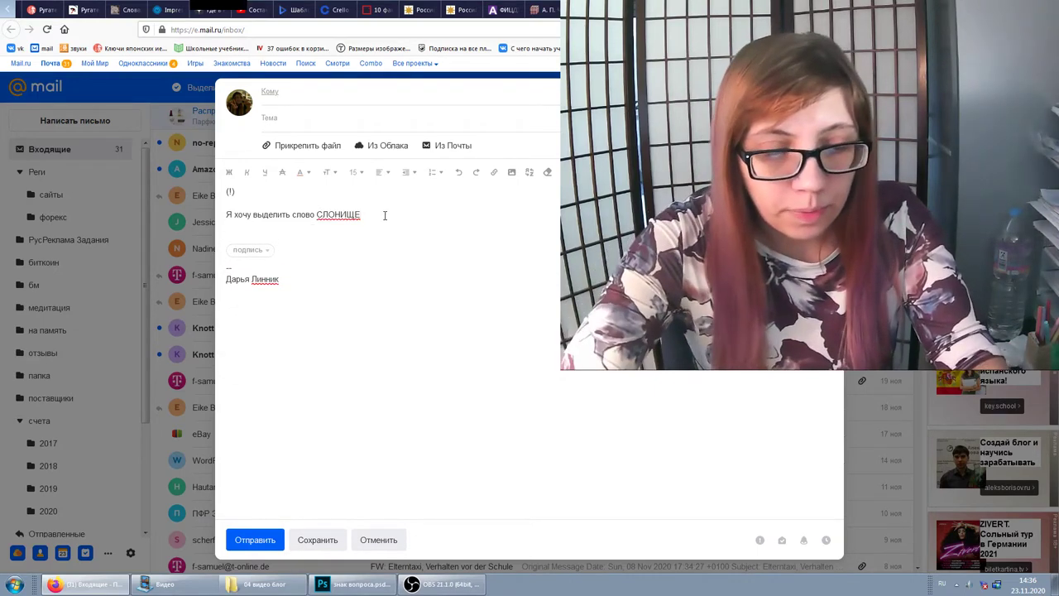
type("Яхочу выделить слово слонище П")
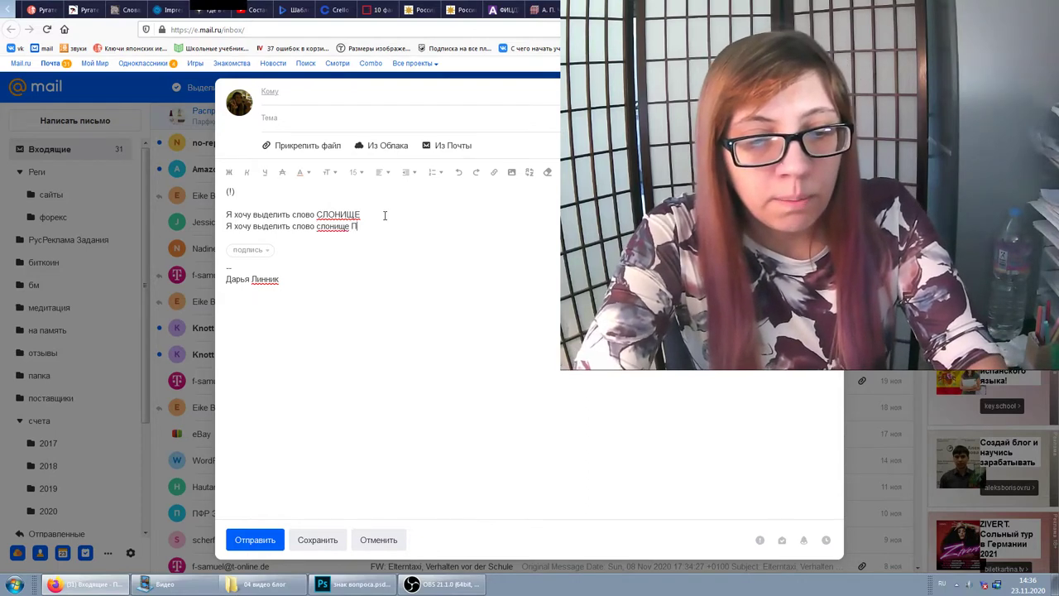
type("!")
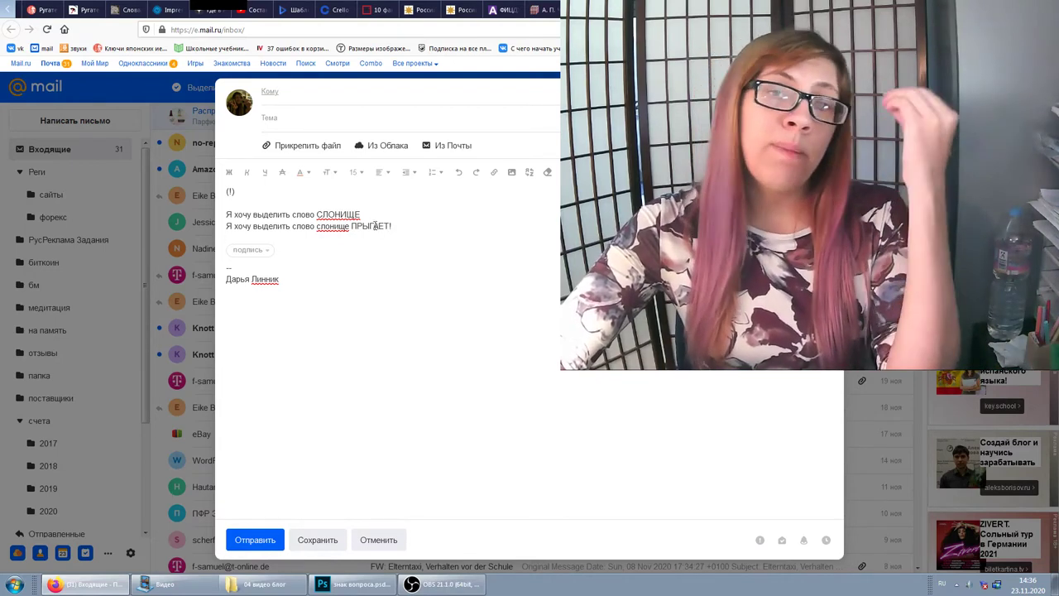
triple_click(366, 225)
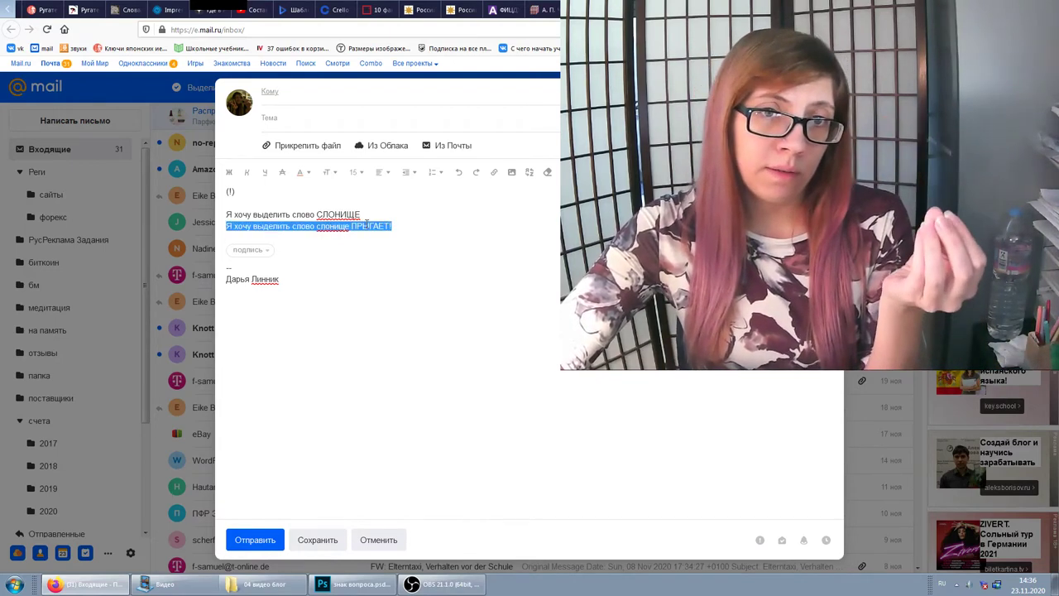
left_click(373, 225)
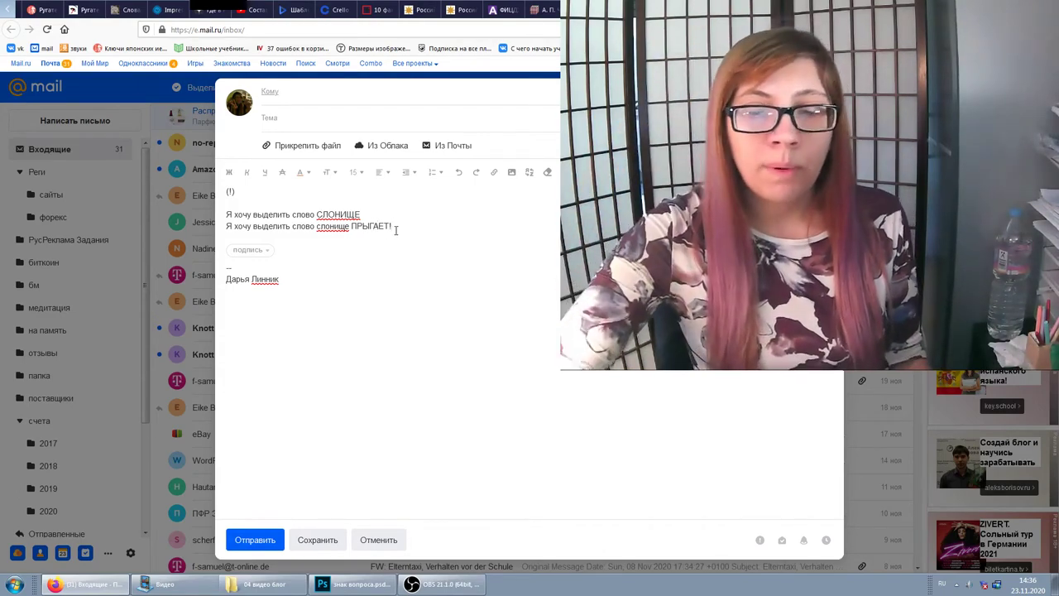
key("Return")
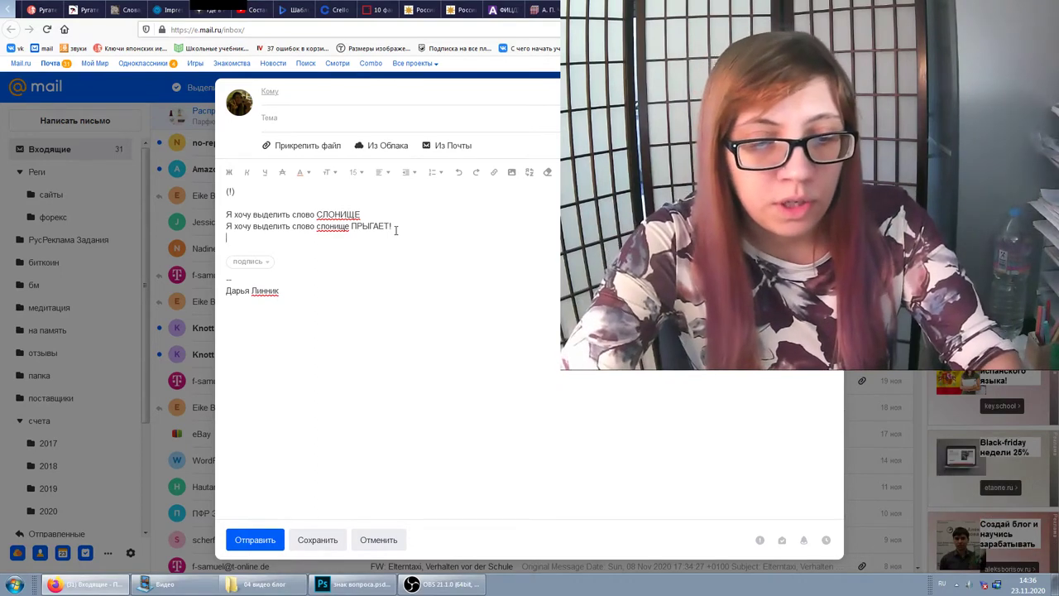
Type the third line 'Я хочу выделить слово слонище прыгает (!)', then return to the Photoshop slide.
type("Я хочу выделить слово слонище")
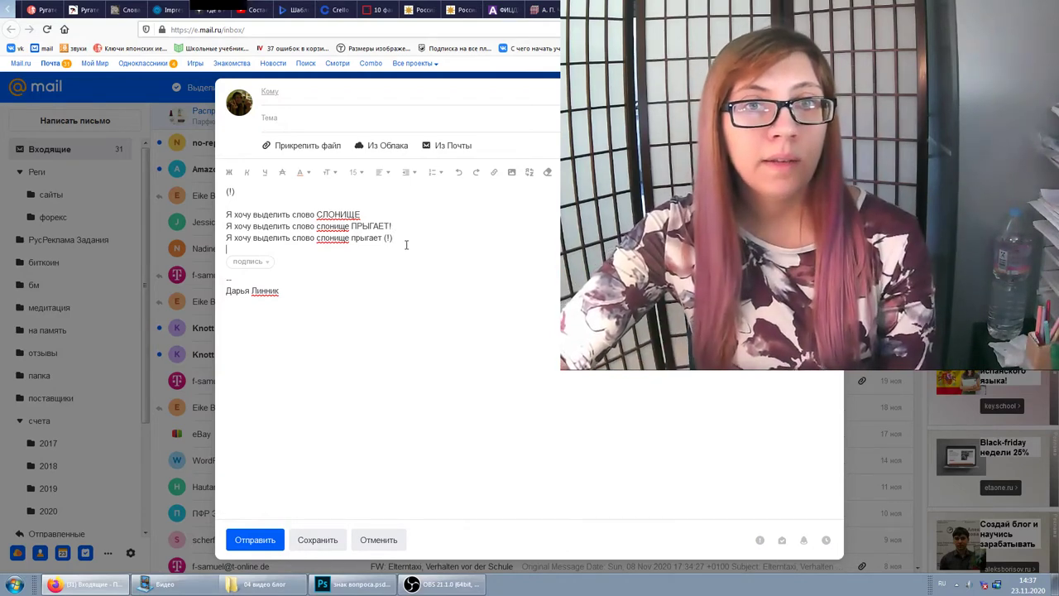
type("прпр")
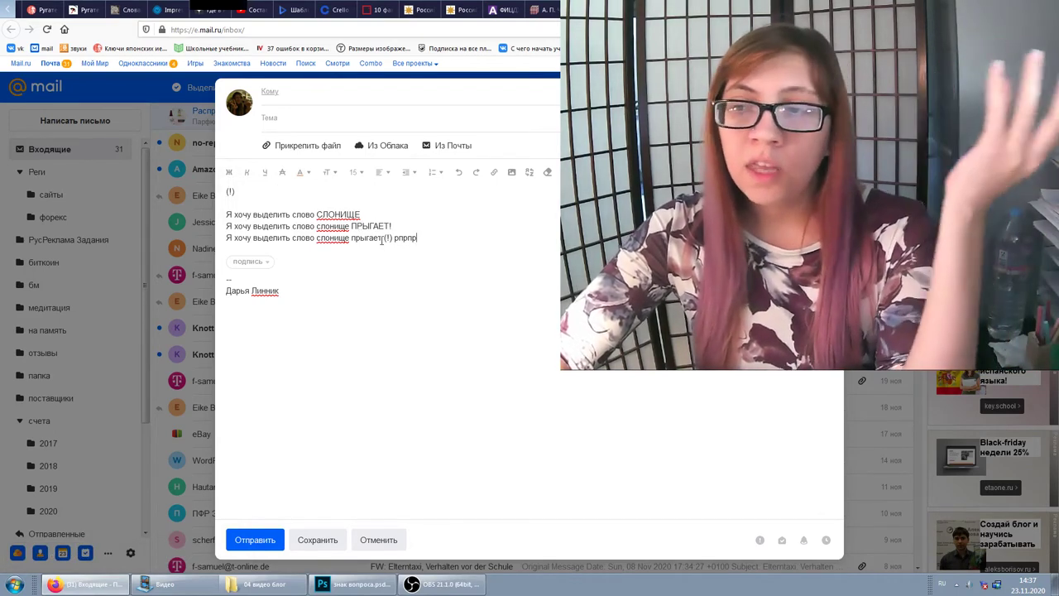
left_click(382, 238)
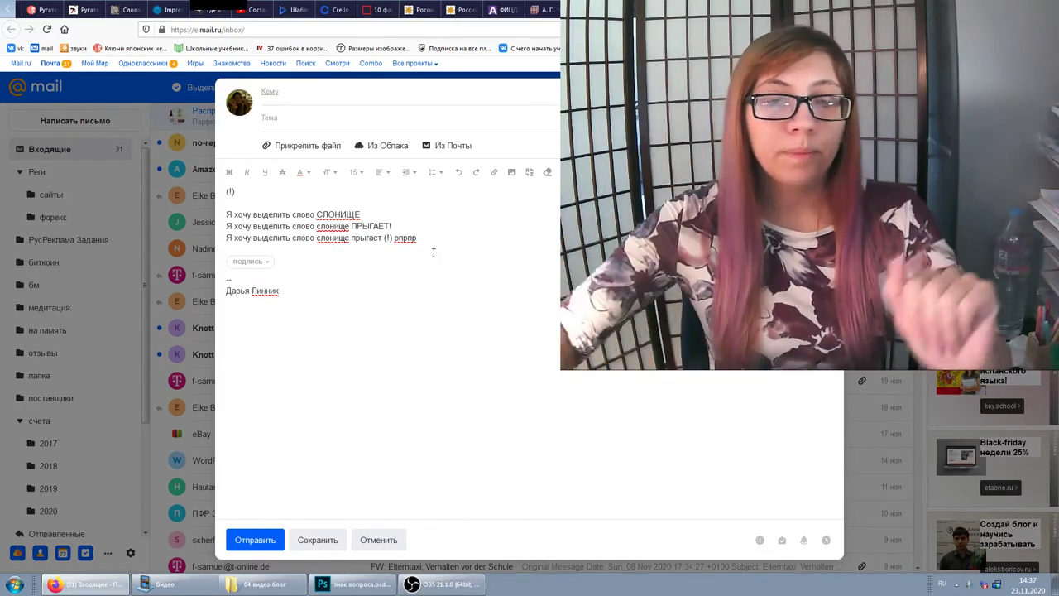
left_click(448, 591)
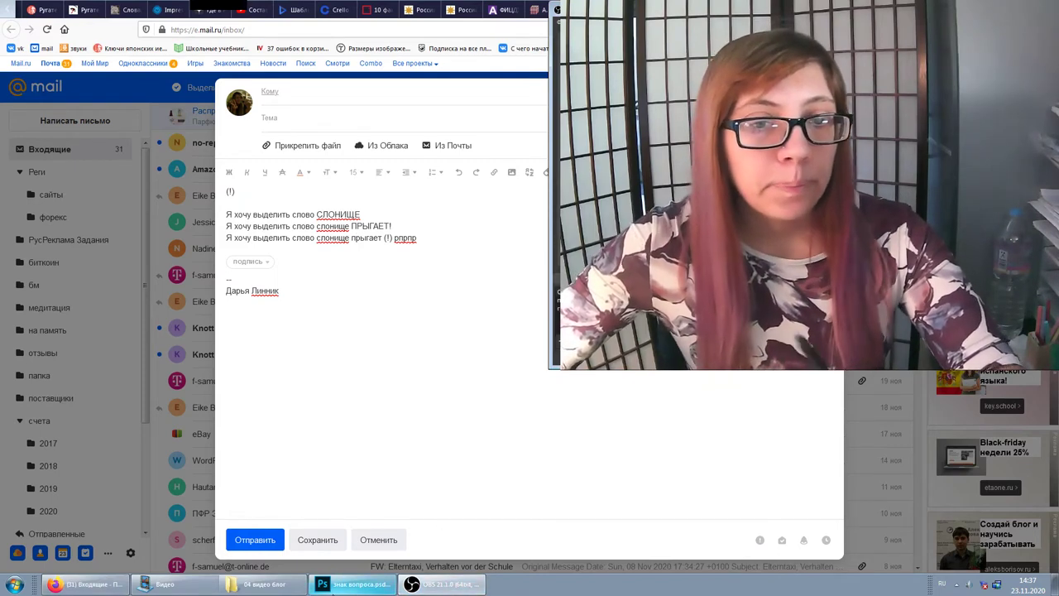
left_click(334, 588)
Make the ¡Te quiero! and Armenian-language example layers visible.
scroll(475, 421, "down", 3)
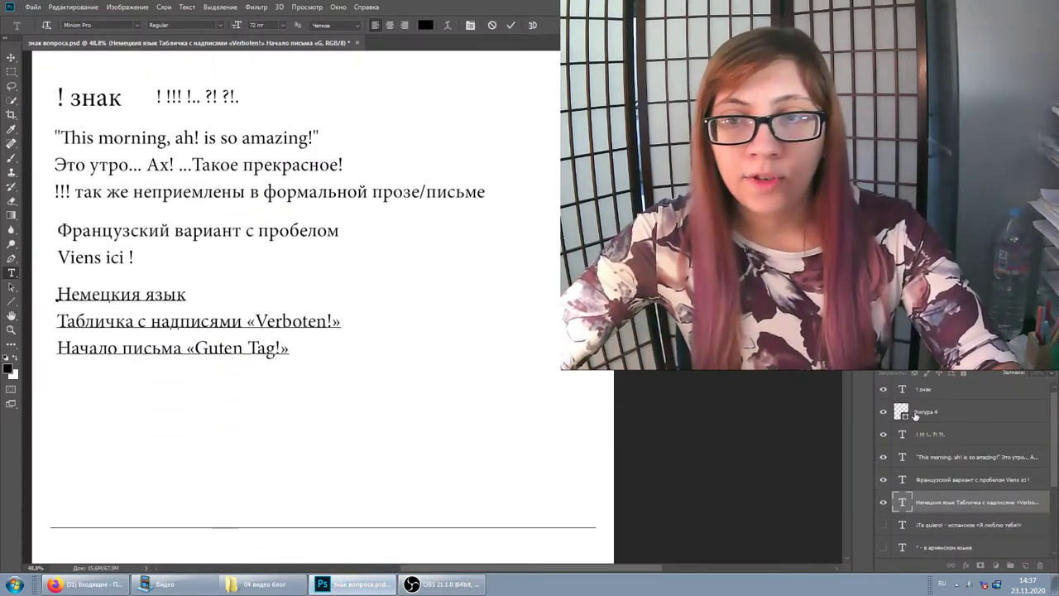
left_click(884, 526)
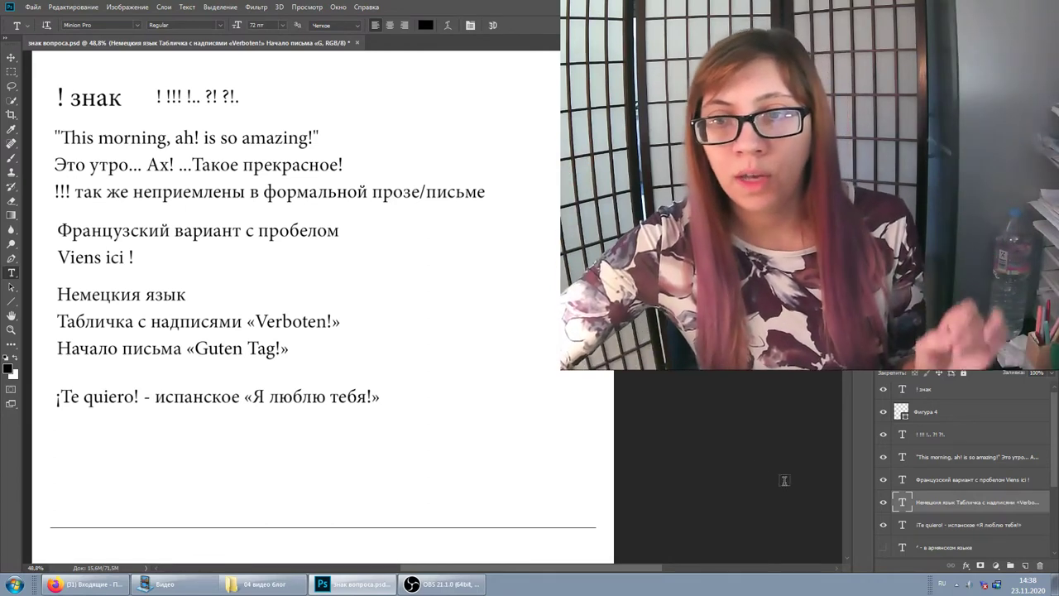
scroll(887, 507, "down", 2)
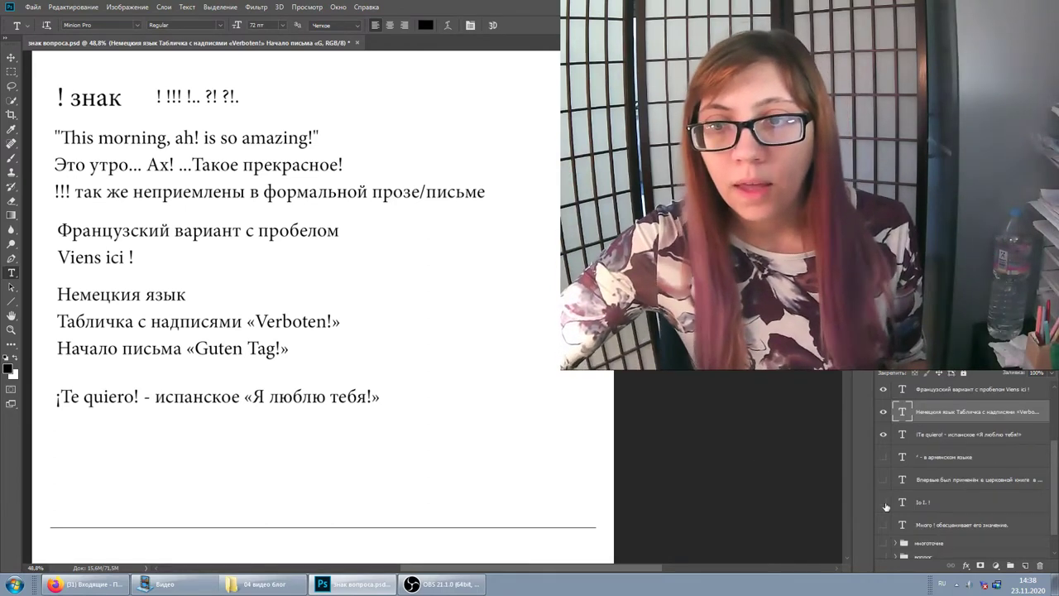
left_click(883, 459)
scroll(66, 405, "down", 2)
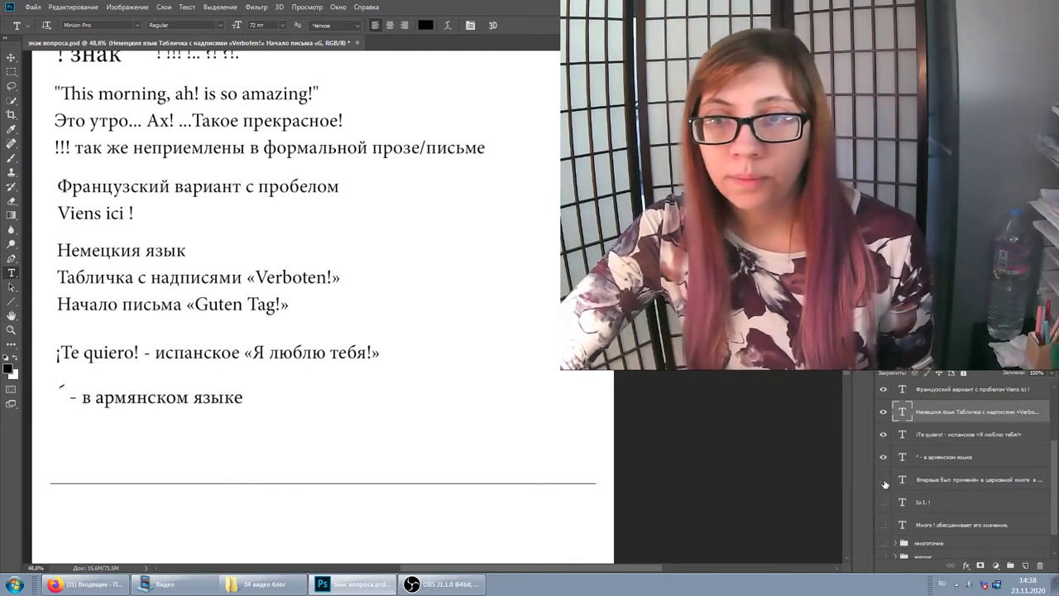
scroll(130, 443, "down", 1)
scroll(130, 442, "down", 2)
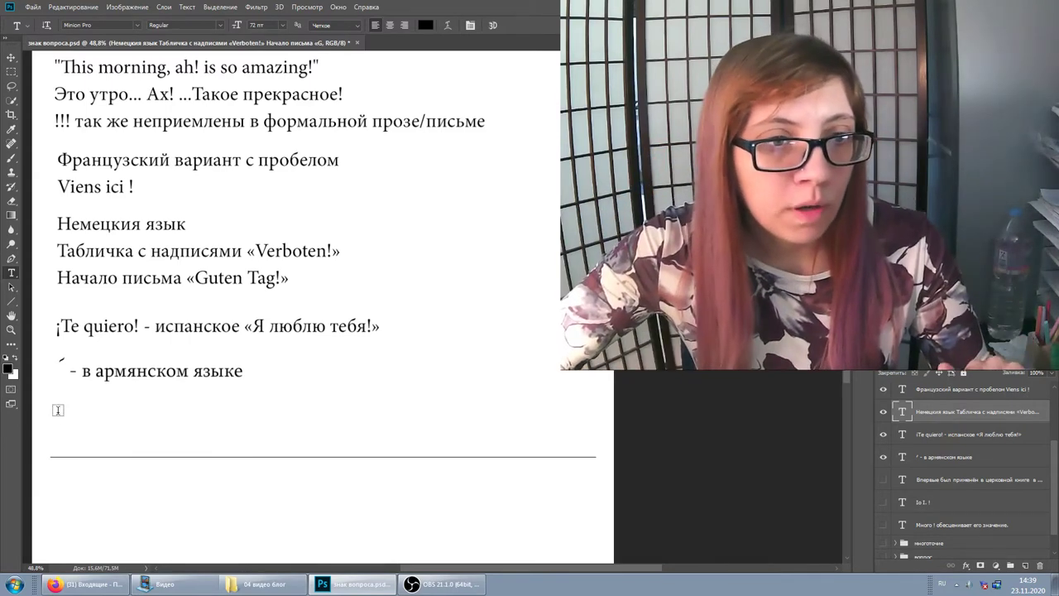
left_click(52, 408)
type("はじめまして")
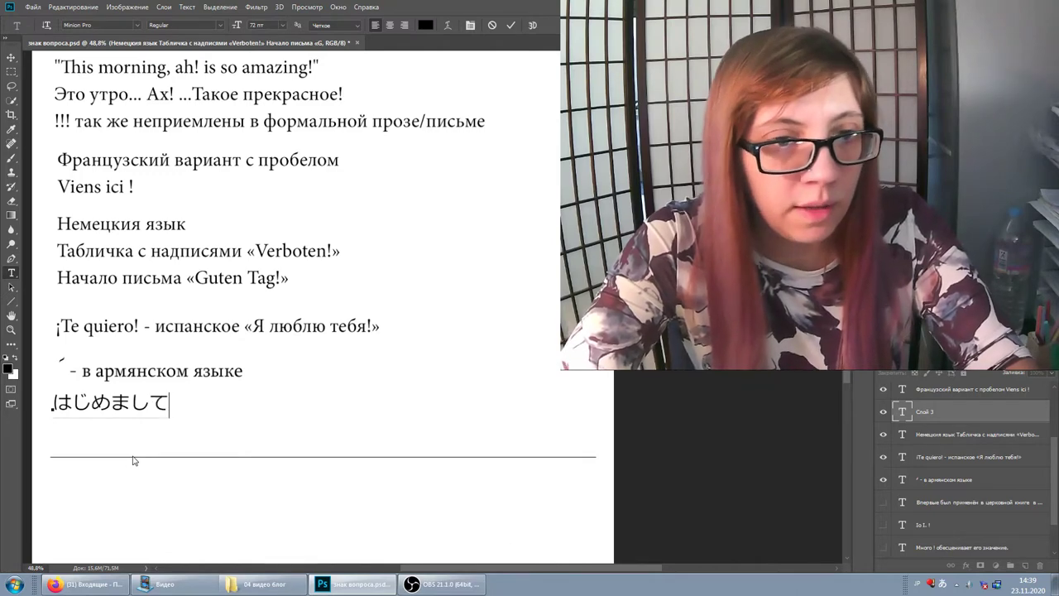
Convert and finish the Japanese line 始めまして！ダサです。ががが, then commit it.
key("space")
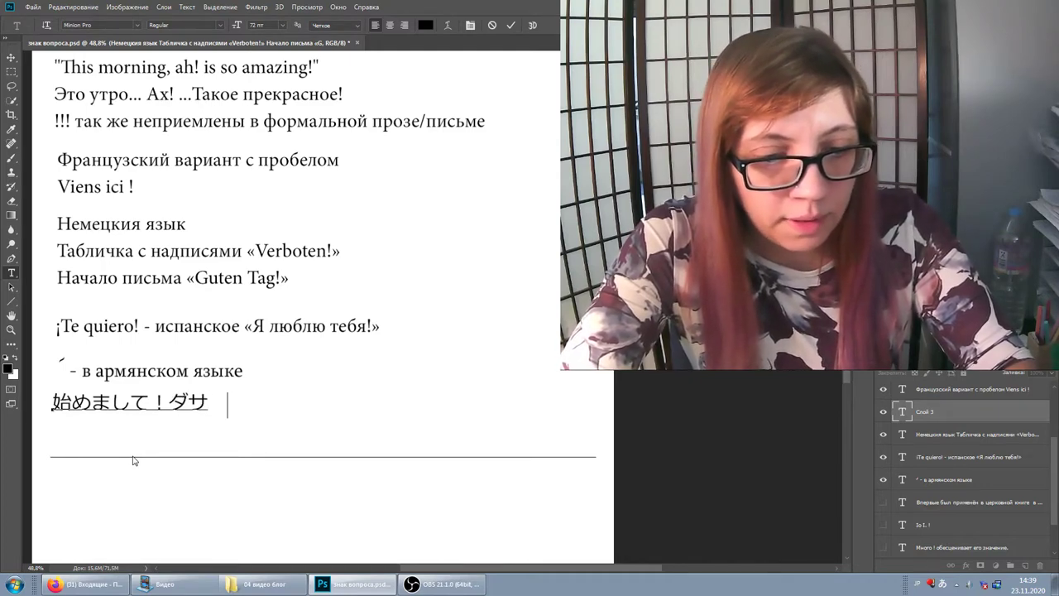
type("です。ががが")
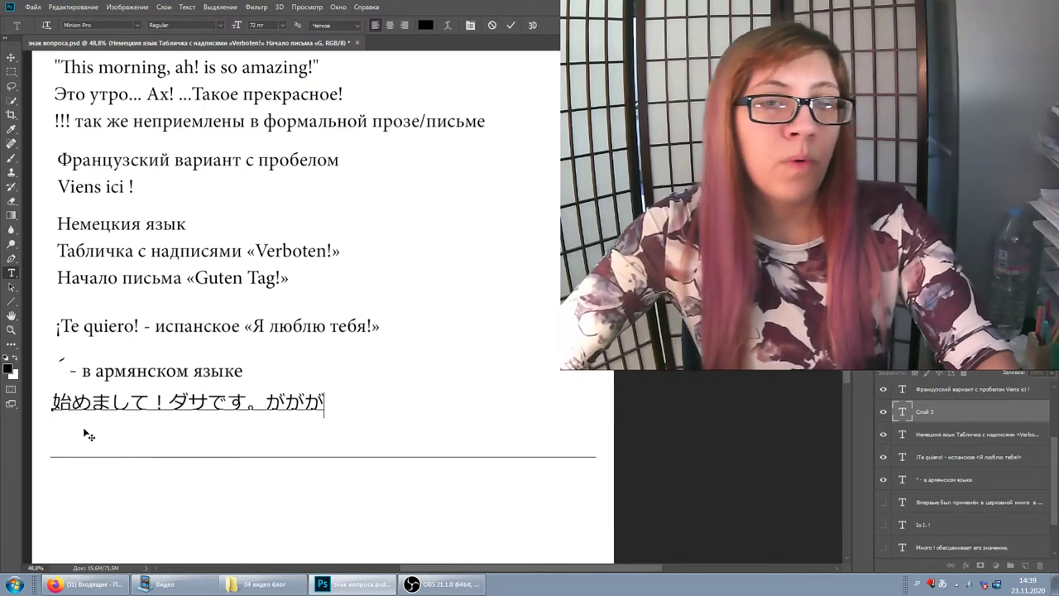
left_click(260, 415)
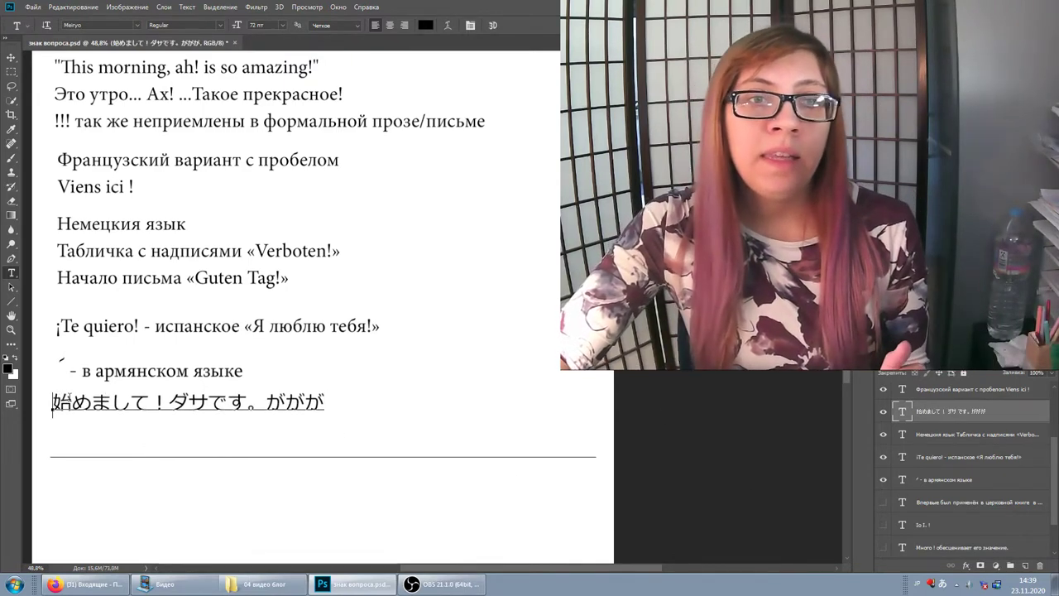
Reopen the Japanese line for editing and switch text input to Russian.
left_click(53, 404)
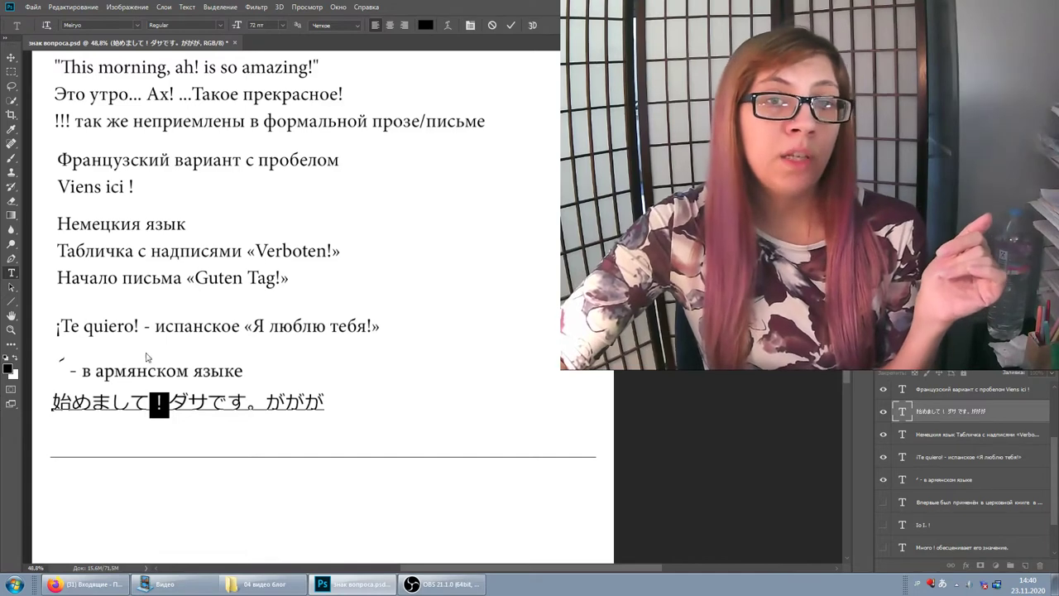
left_click(266, 406)
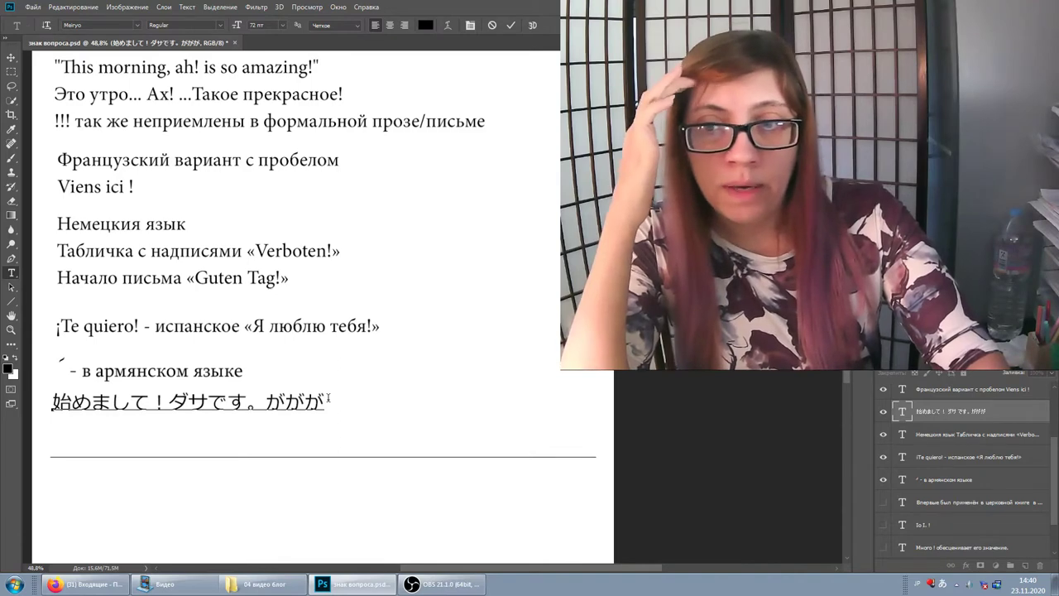
key("alt+shift")
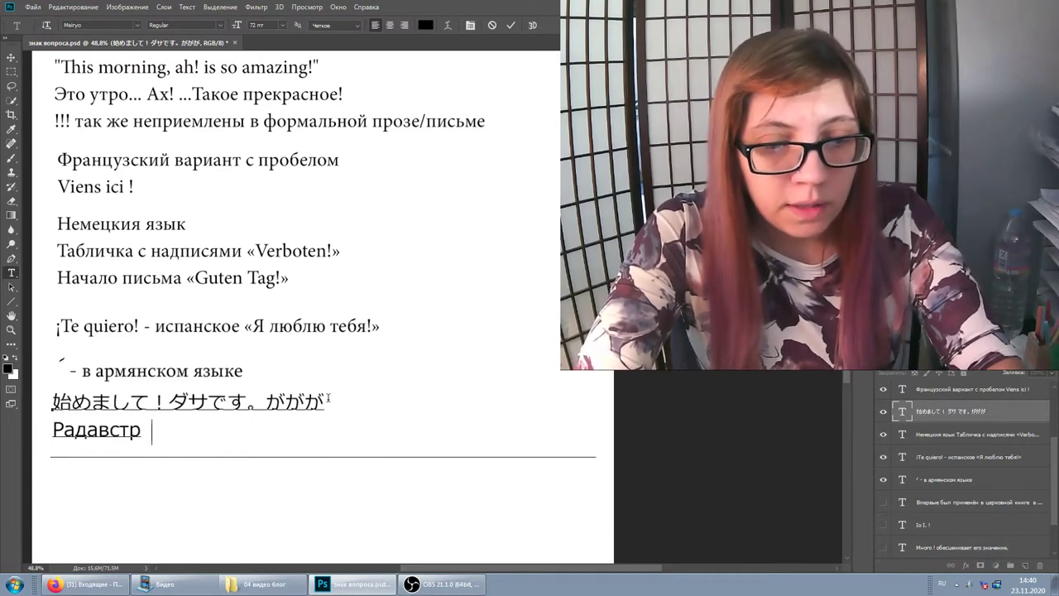
Finish the Russian line 'Радавстречи!ЯДаша.гагага', fix its exclamation mark, and commit it.
type("ечи!ЯДаша.гагага")
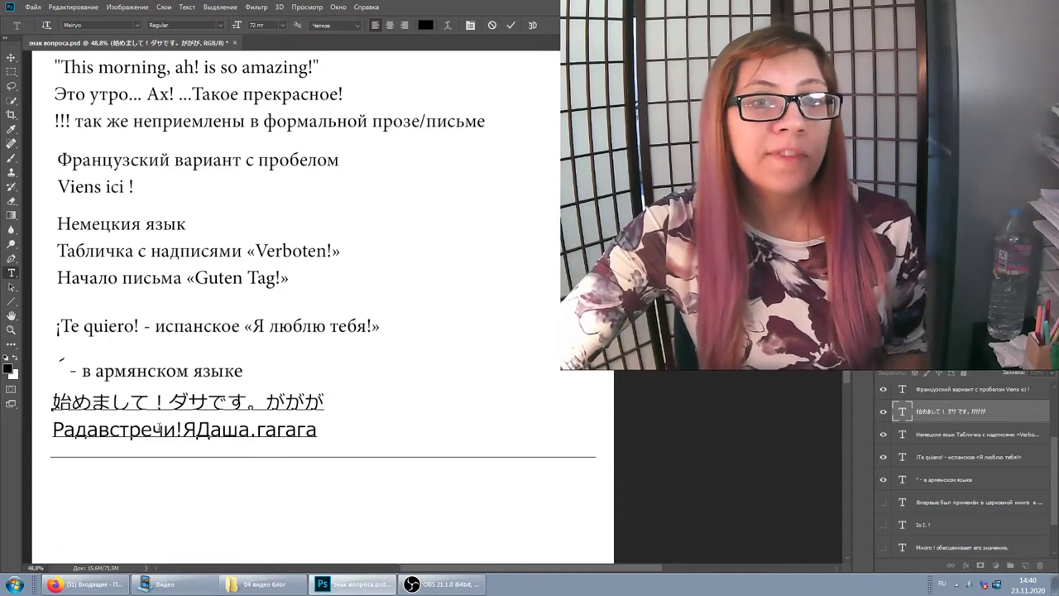
left_click_drag(175, 430, 183, 430)
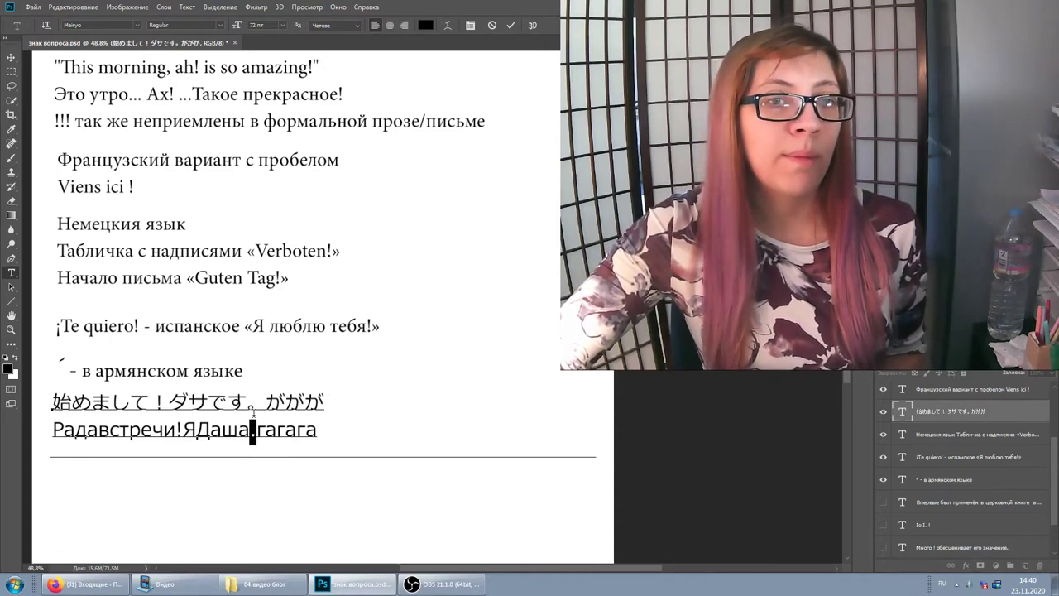
left_click(251, 431)
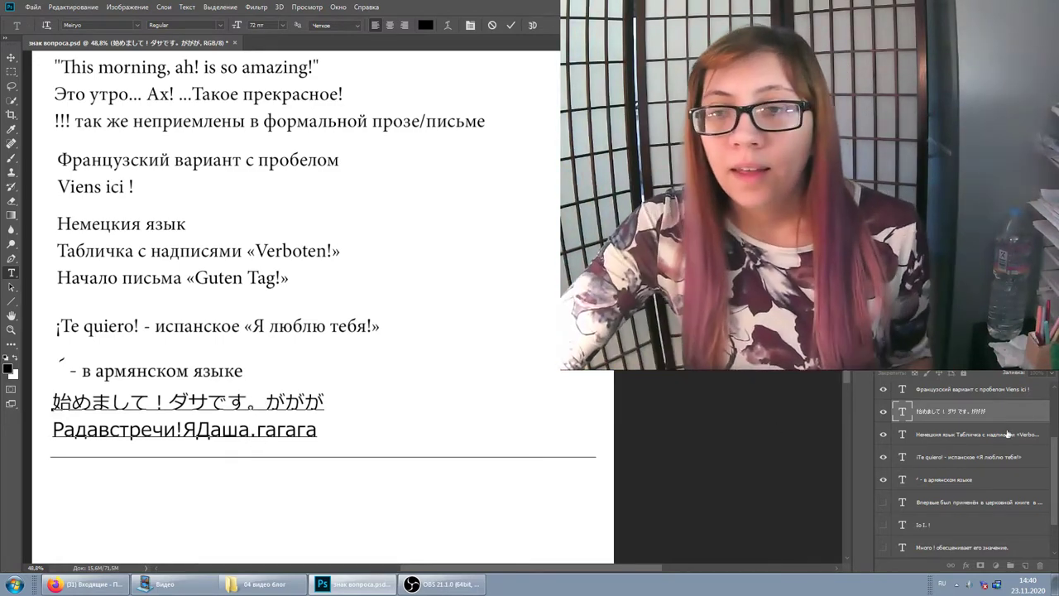
key("ctrl+Return")
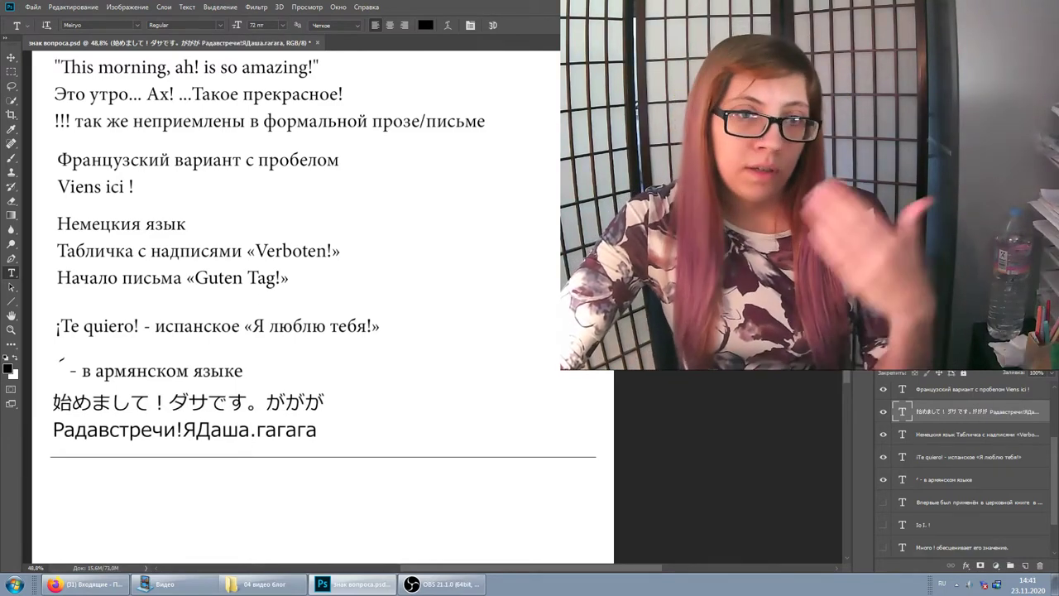
left_click(907, 358)
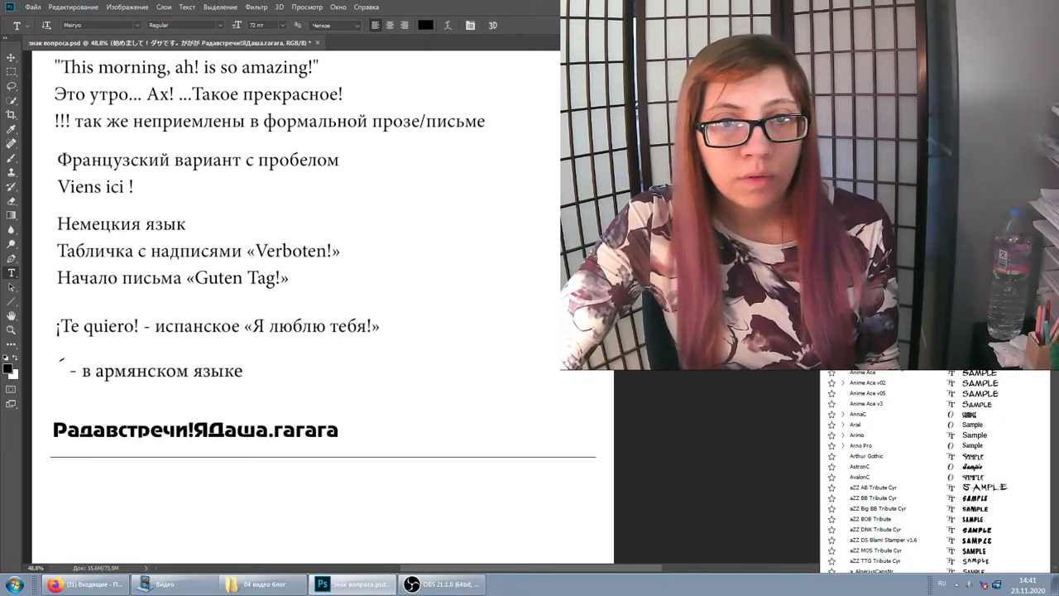
left_click(861, 364)
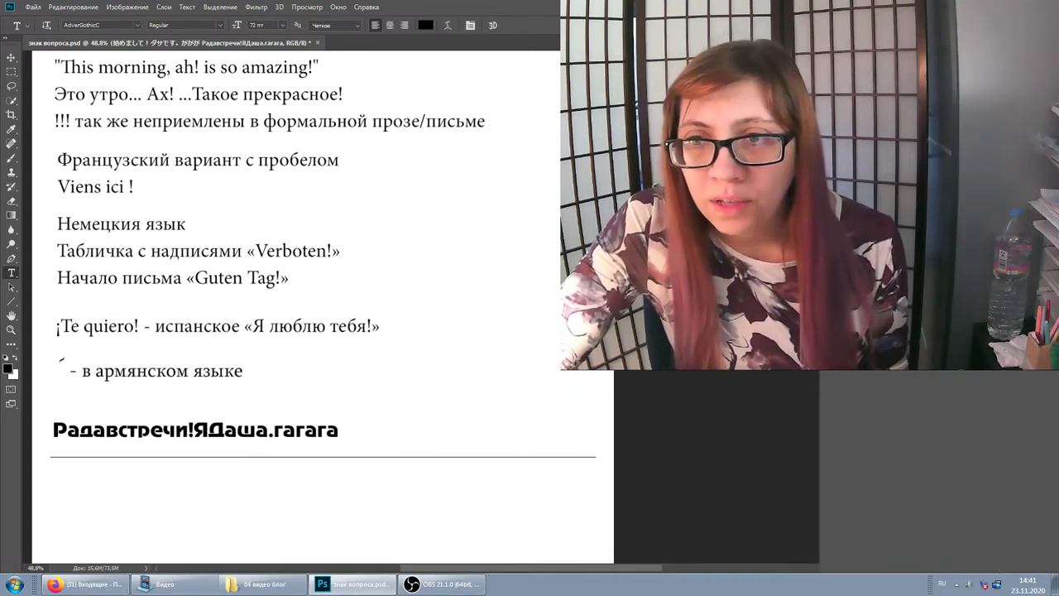
left_click(960, 364)
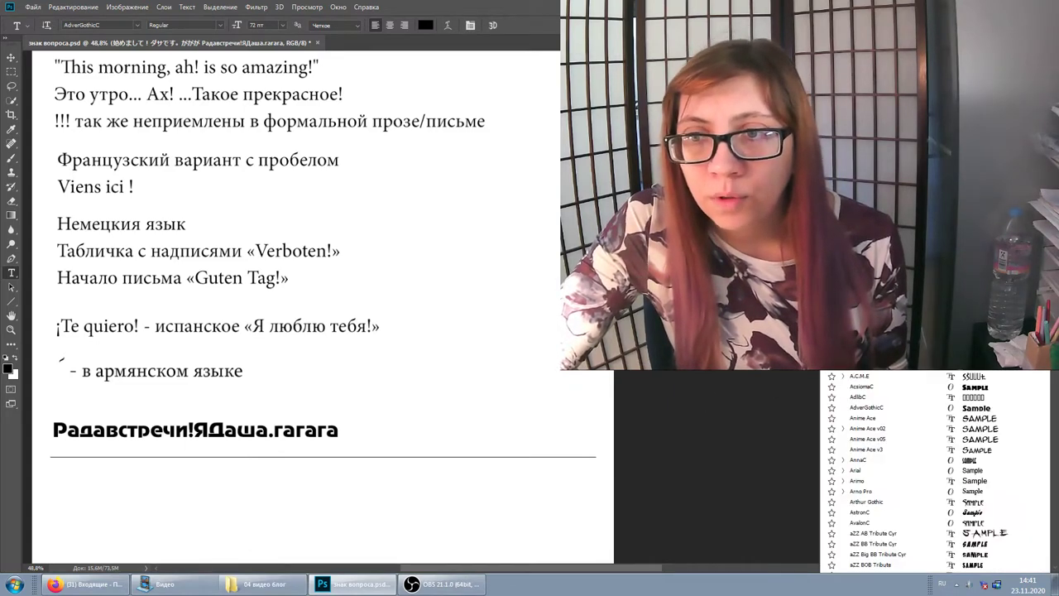
left_click(960, 379)
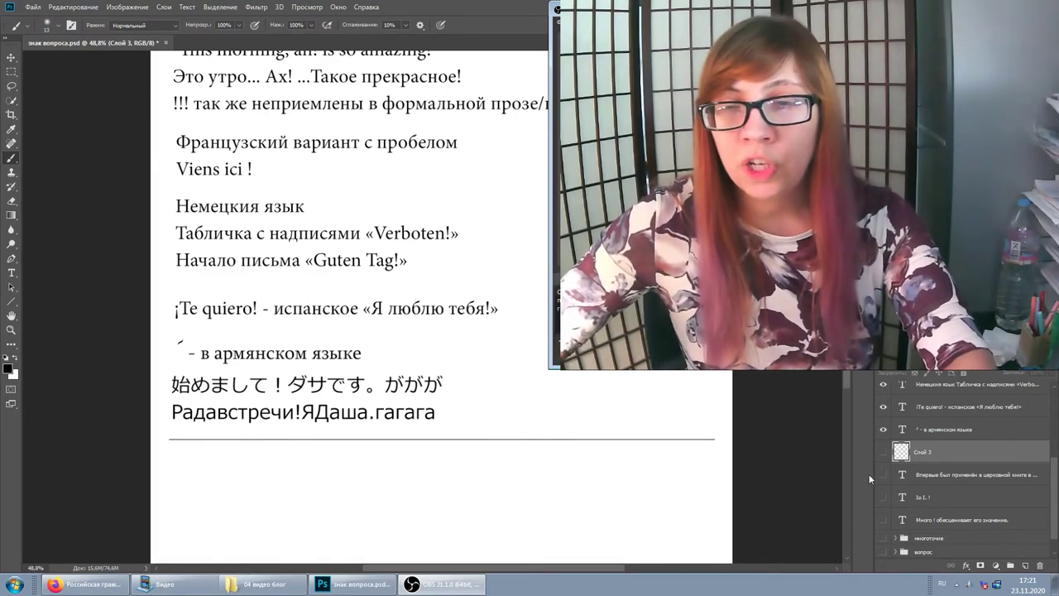
Reveal the note about the 1553 London church book, then switch to Firefox.
left_click(883, 475)
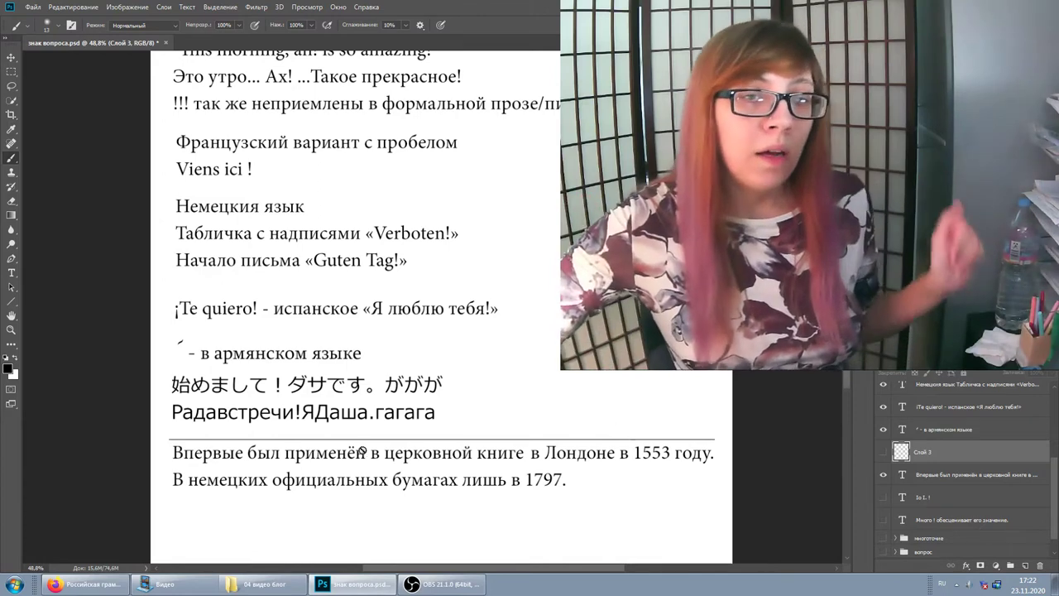
left_click(87, 585)
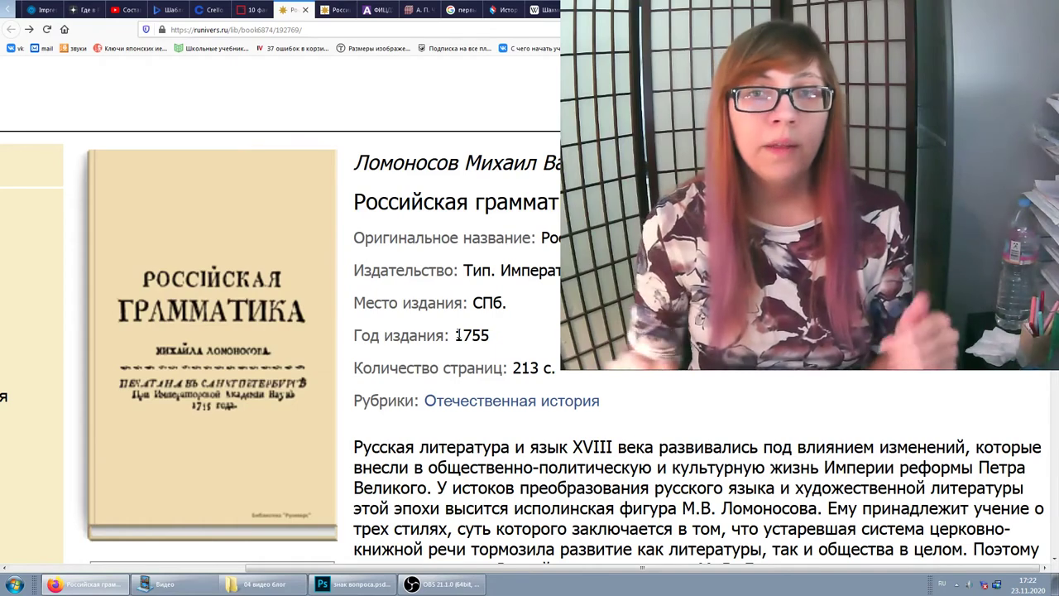
View page 51 of Lomonosov's grammar, then the Chekhov story page on ilibrary.ru.
left_click(342, 15)
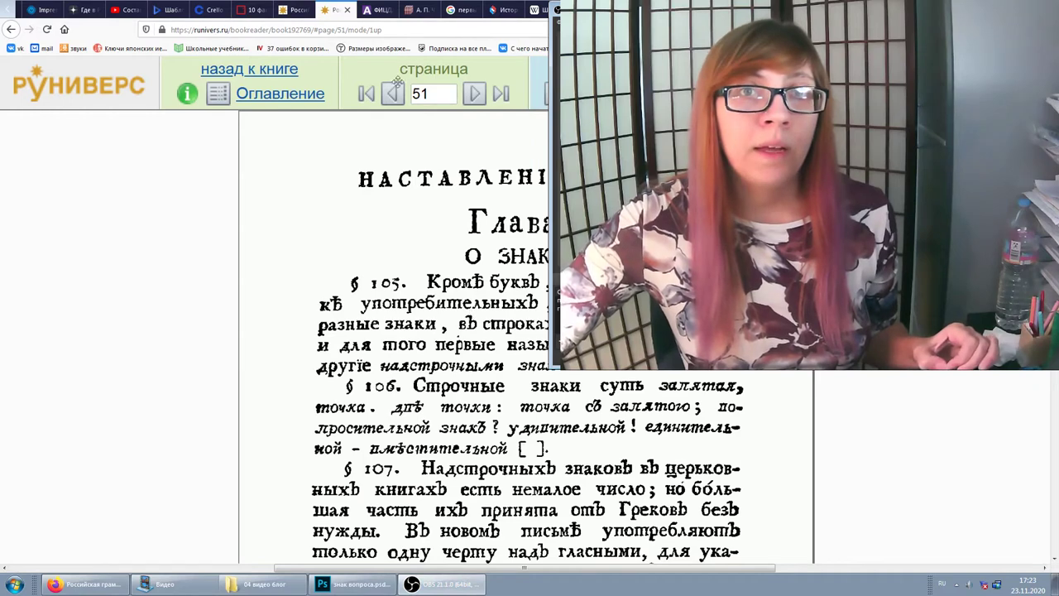
left_click(420, 11)
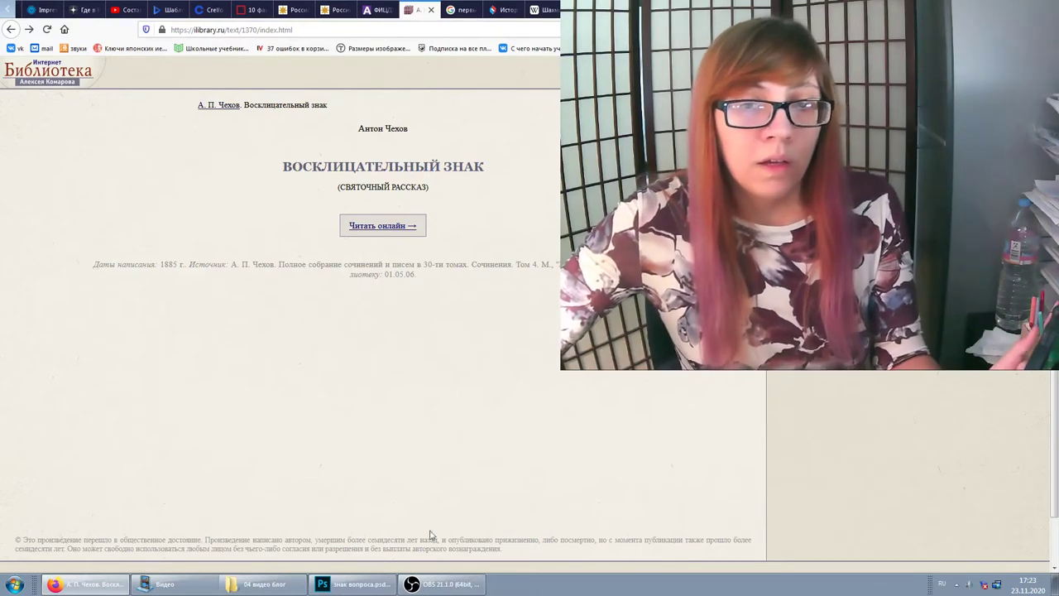
Glance at the Photoshop slide, then open Fitzgerald's aphorisms page on persons-aforism.ru.
left_click(352, 584)
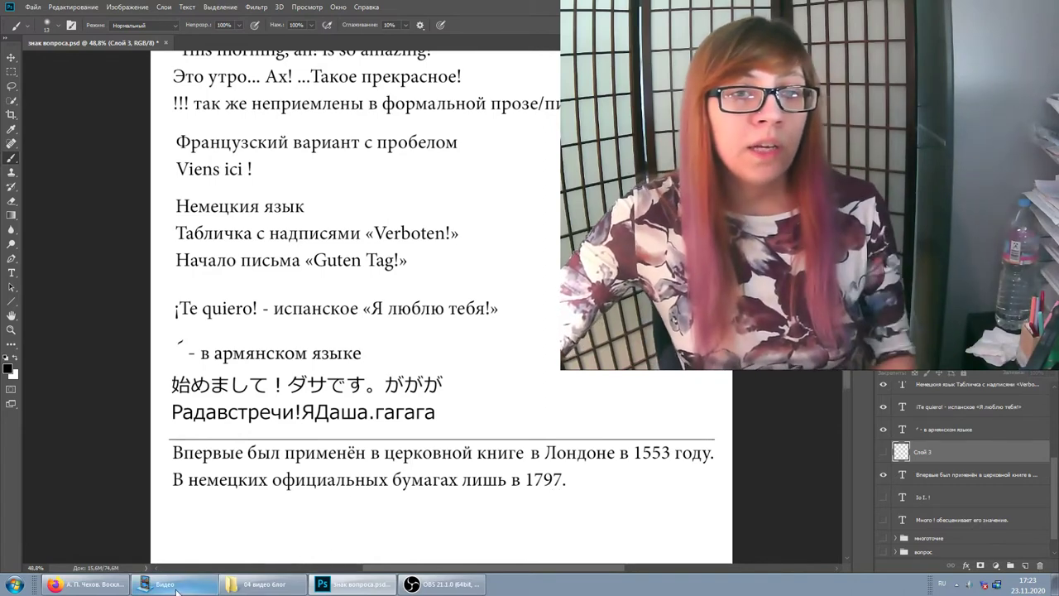
left_click(118, 590)
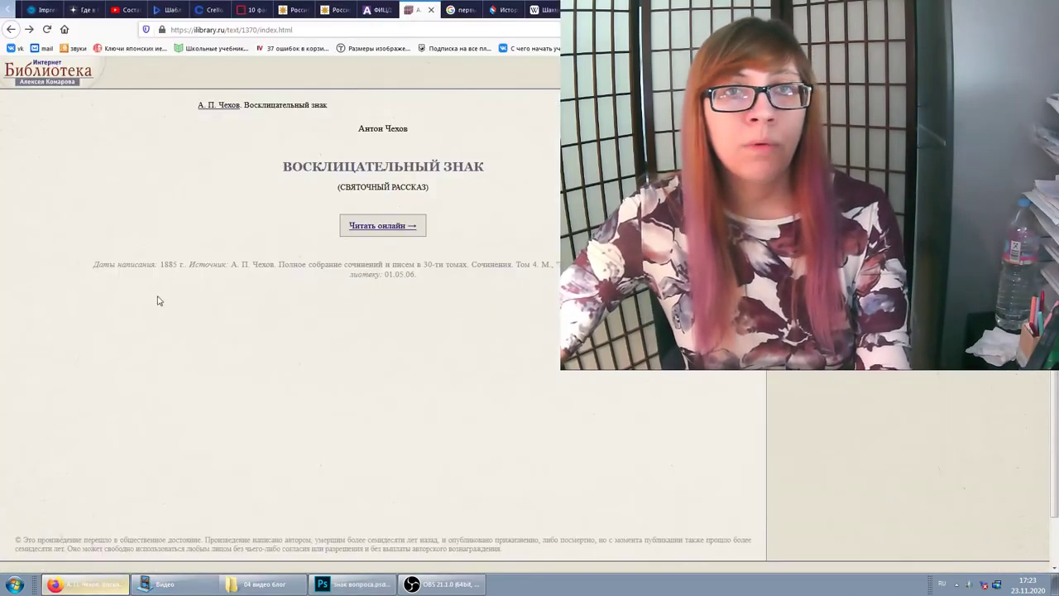
left_click(382, 11)
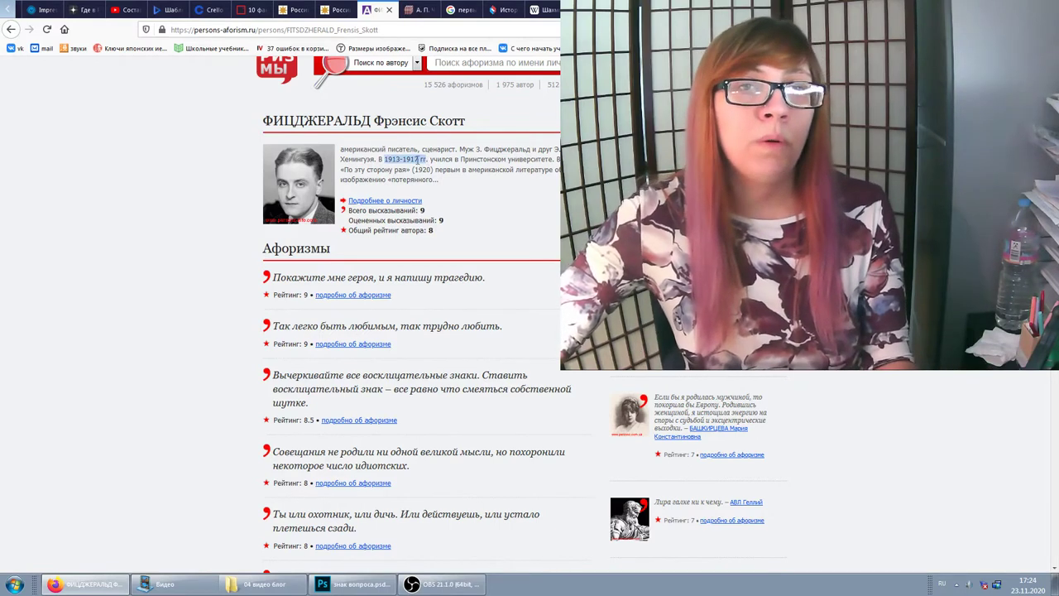
left_click(416, 163)
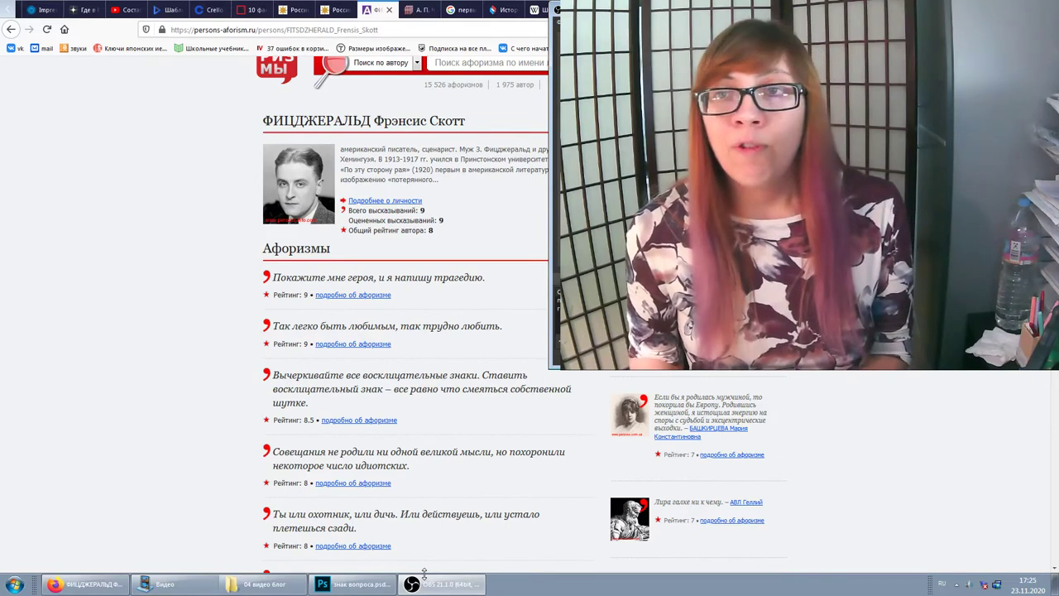
Reveal the early-form 'Io I. !' layer on the slide and add a new empty layer.
left_click(335, 585)
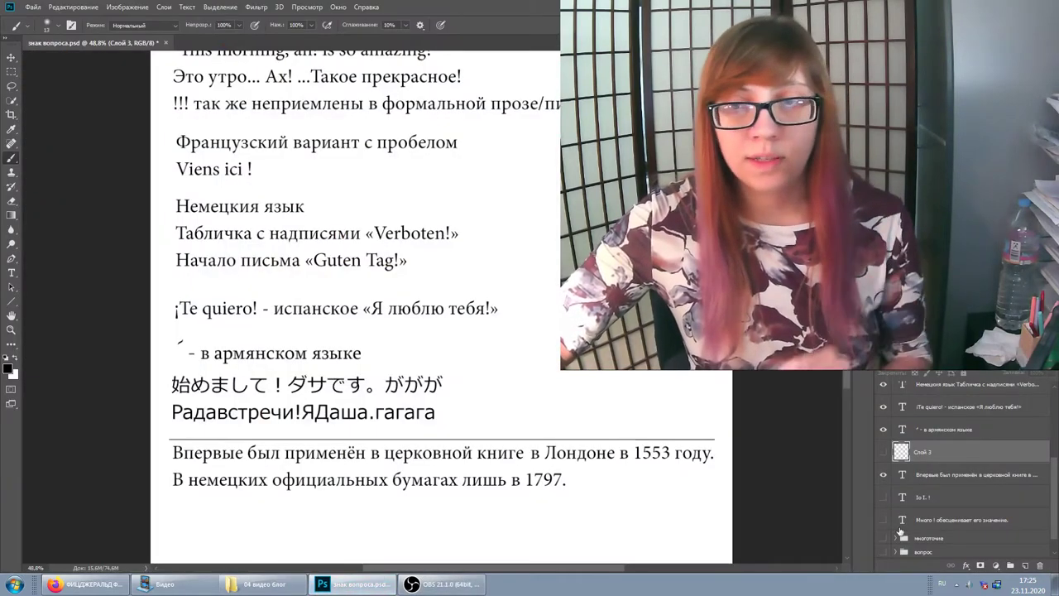
left_click(882, 497)
left_click(882, 520)
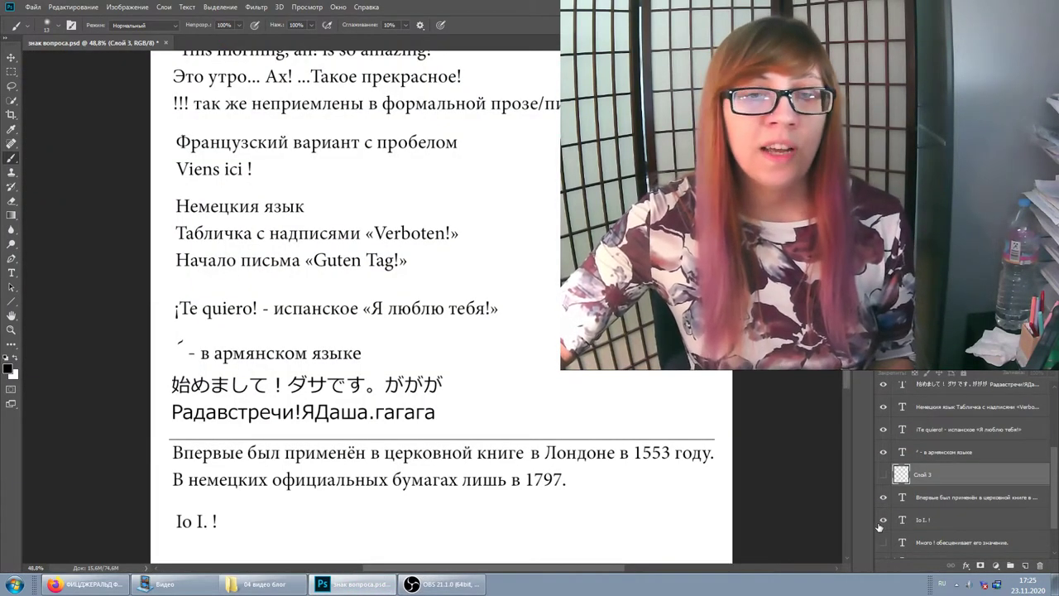
scroll(368, 474, "down", 2)
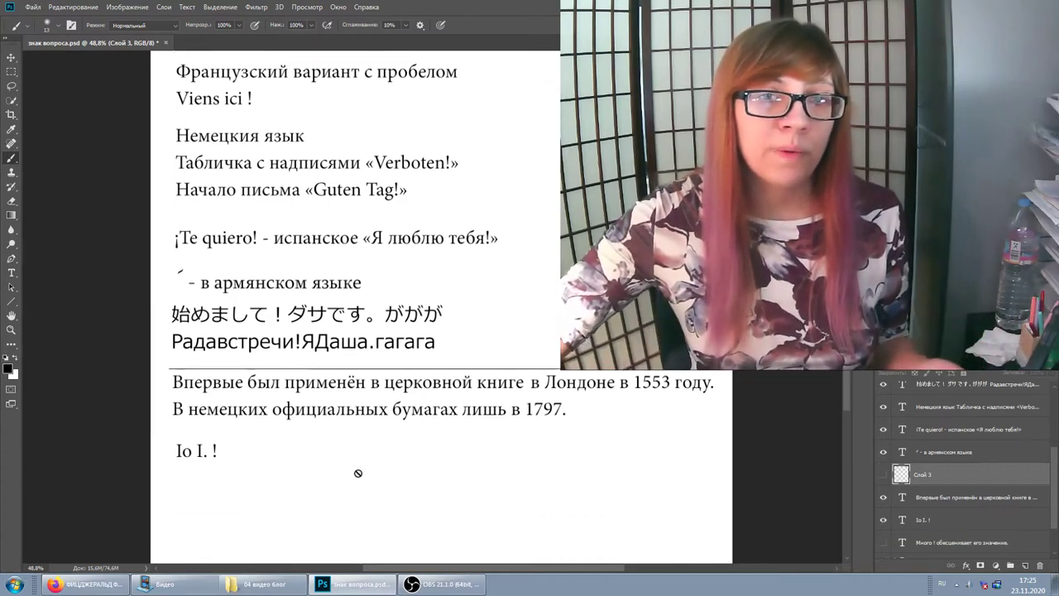
scroll(306, 438, "down", 2)
scroll(307, 438, "down", 1)
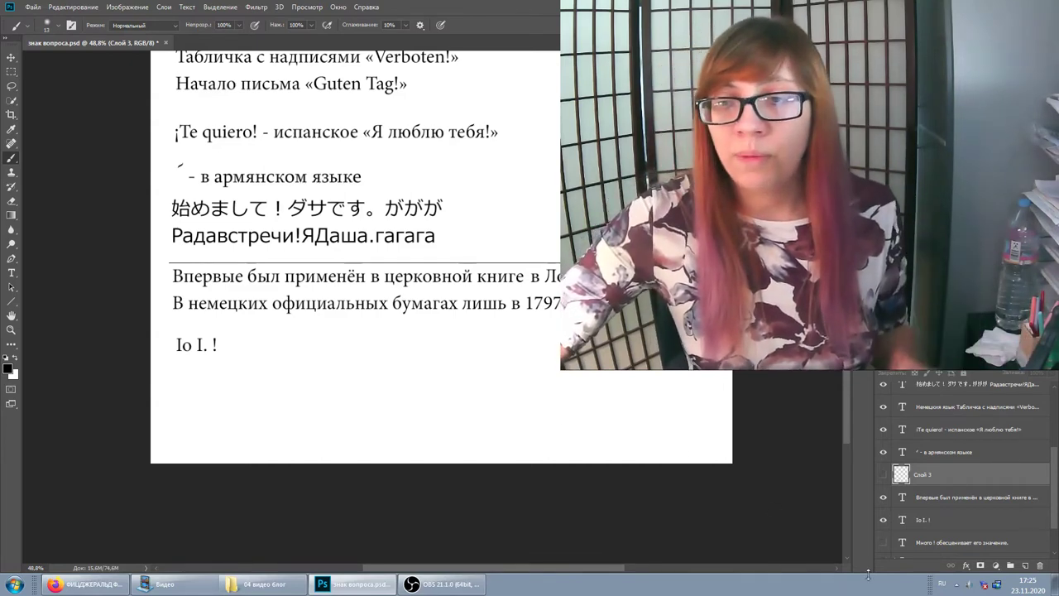
left_click(1025, 566)
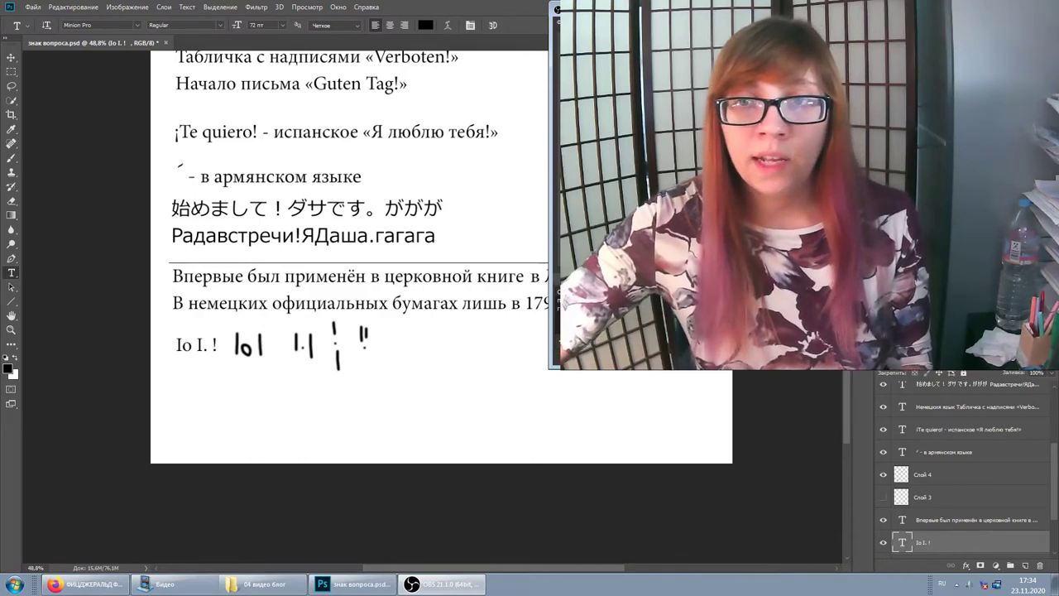
Return to the slide document in Photoshop.
left_click(893, 544)
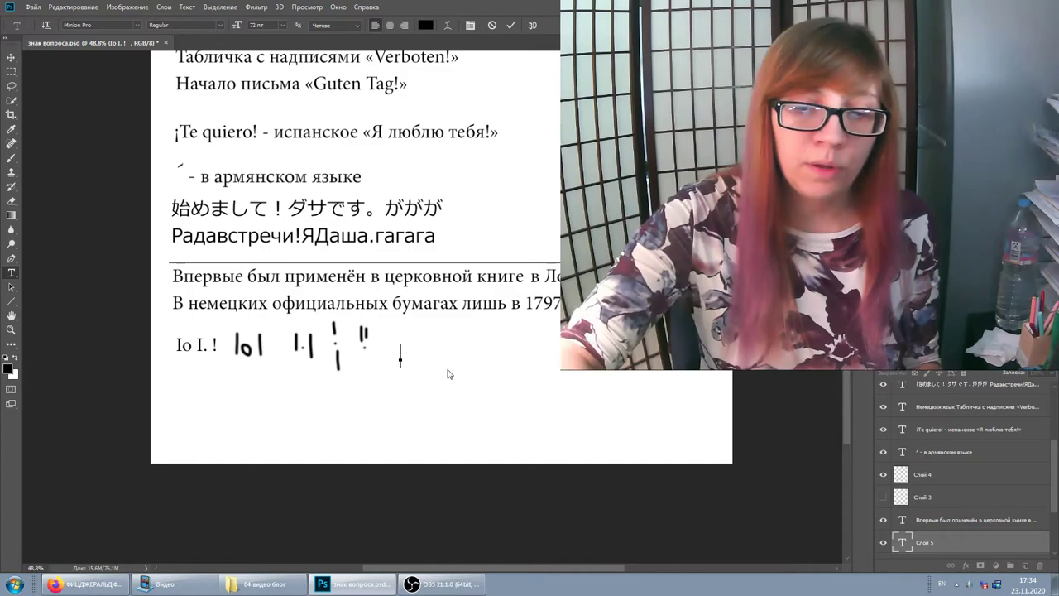
Commit the dot text, then add a typed '!' right after the drawn early forms.
left_click(938, 541)
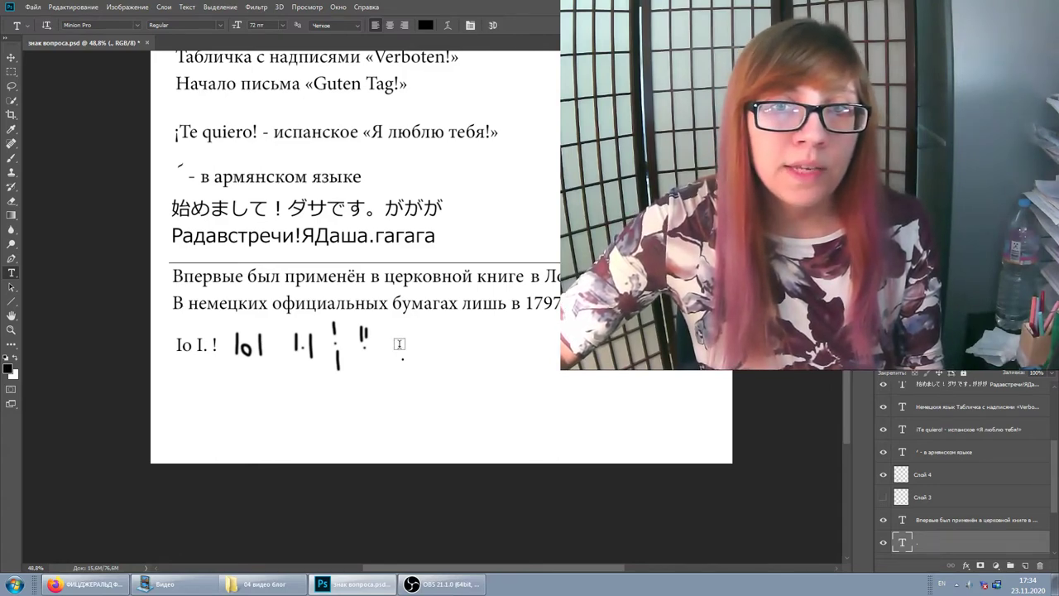
left_click(399, 344)
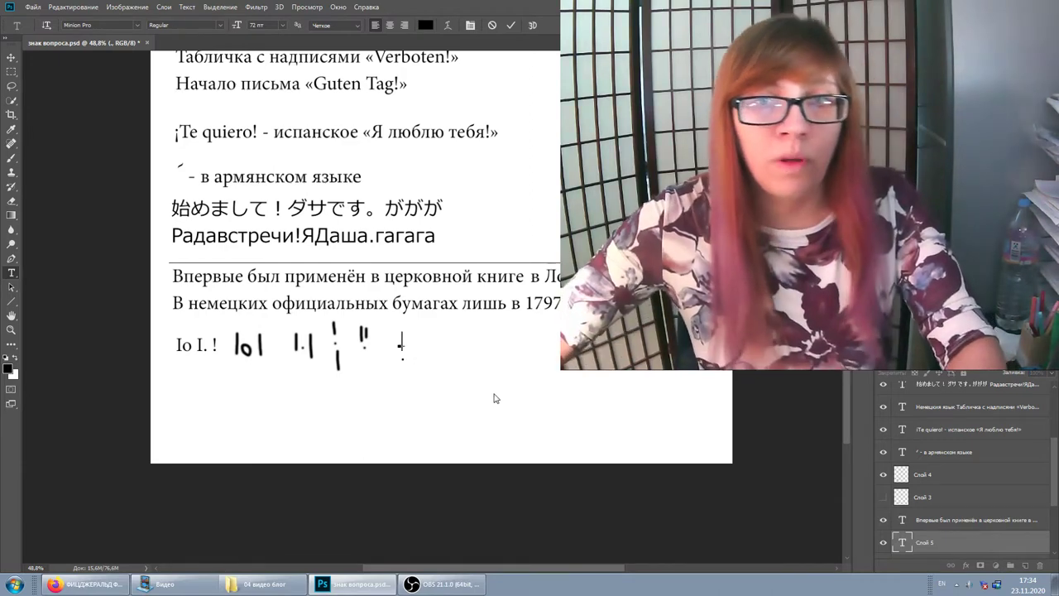
type("!")
left_click(812, 441)
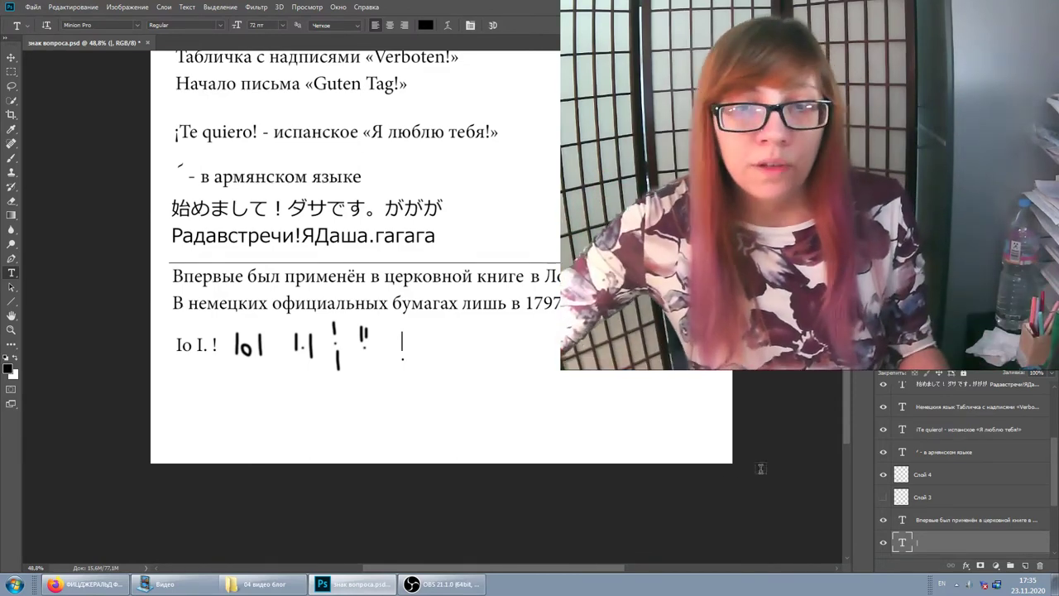
left_click(462, 589)
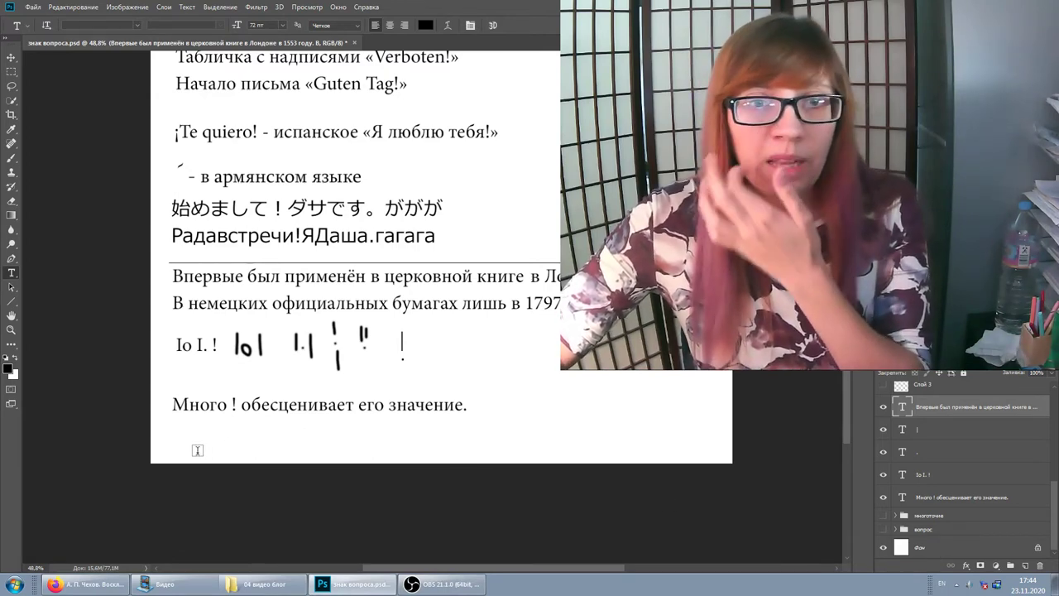
Add a ха-ха line under the last sentence, followed by '!!!!!!!!11111' and an extra '1'.
left_click(187, 450)
type("ха-ха!")
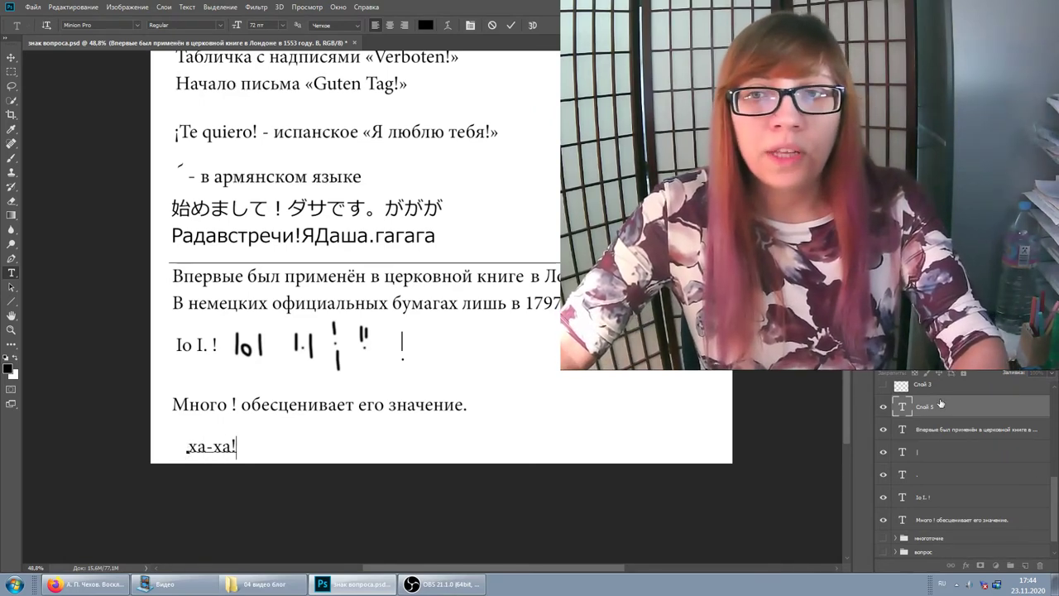
left_click(941, 404)
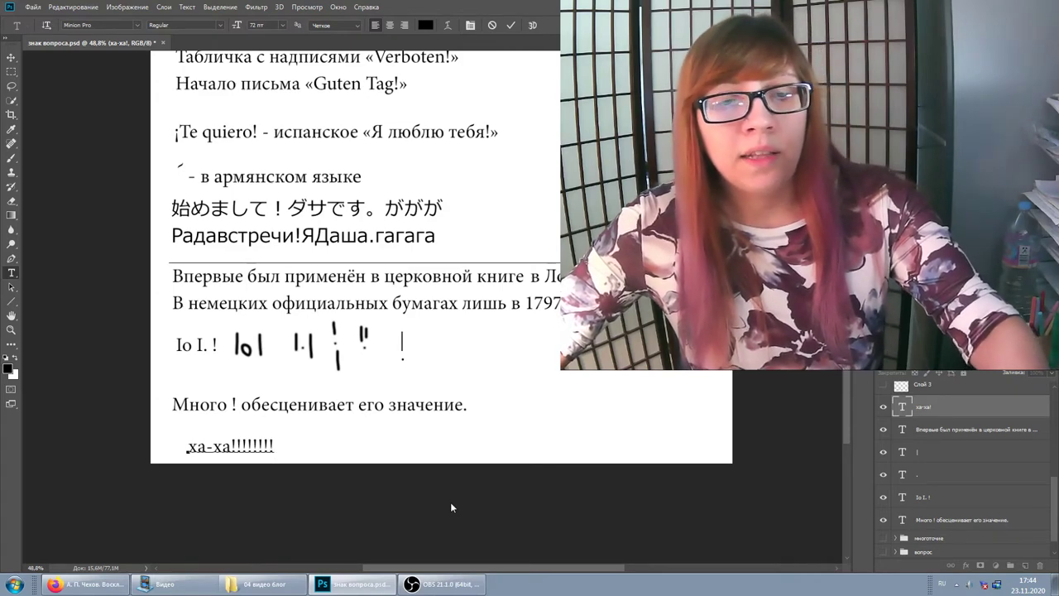
type("!!!!!!!!")
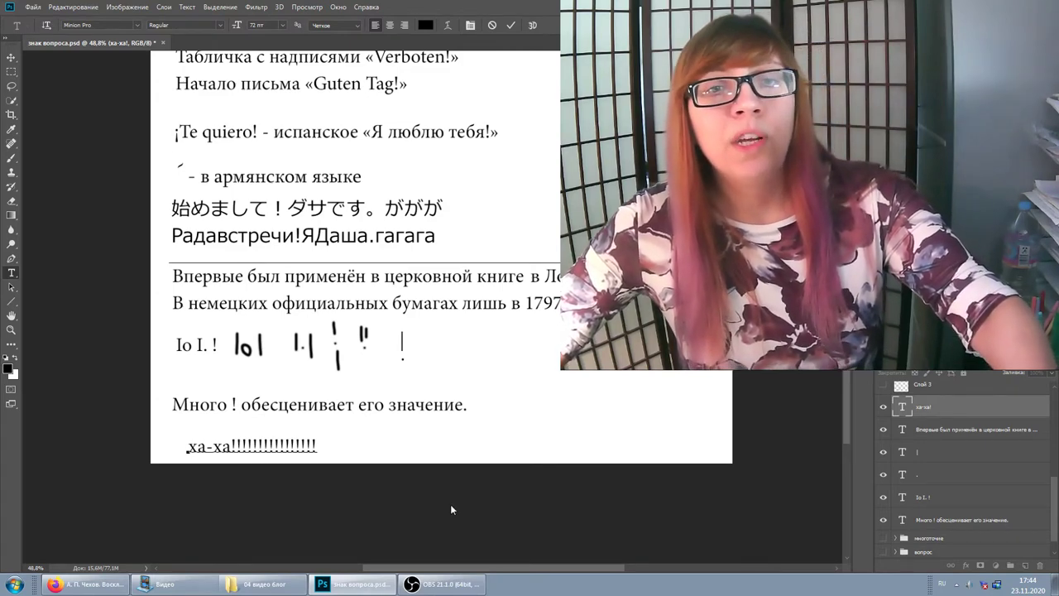
type("11111")
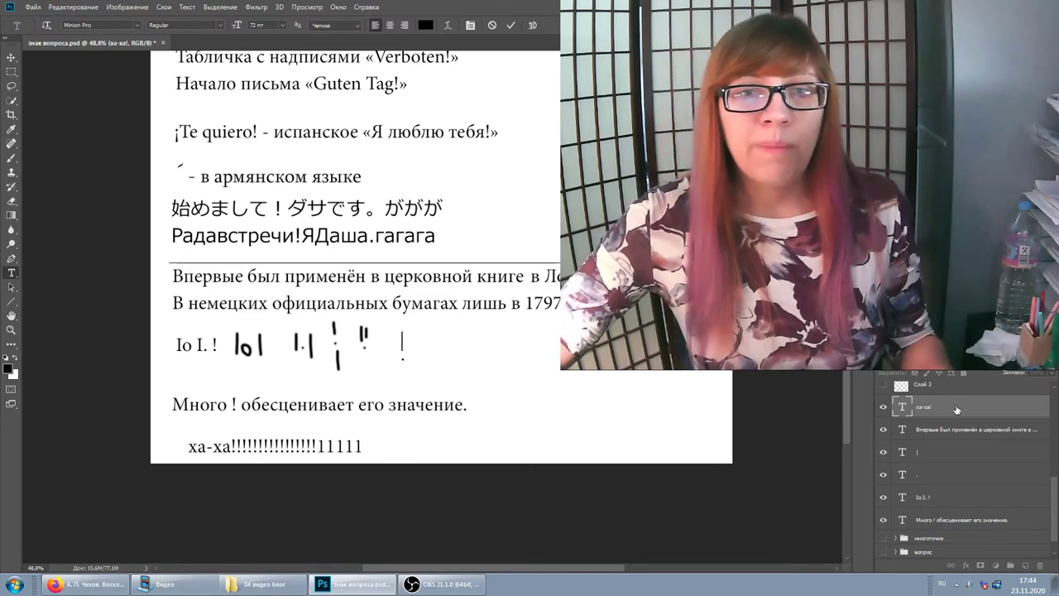
left_click(729, 454)
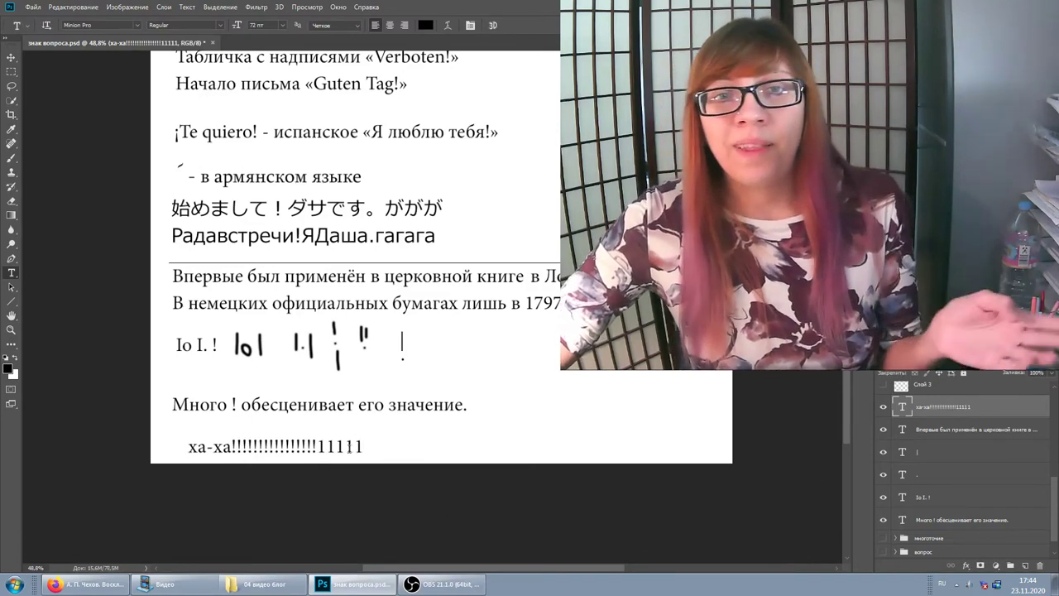
left_click(364, 448)
type("!!!")
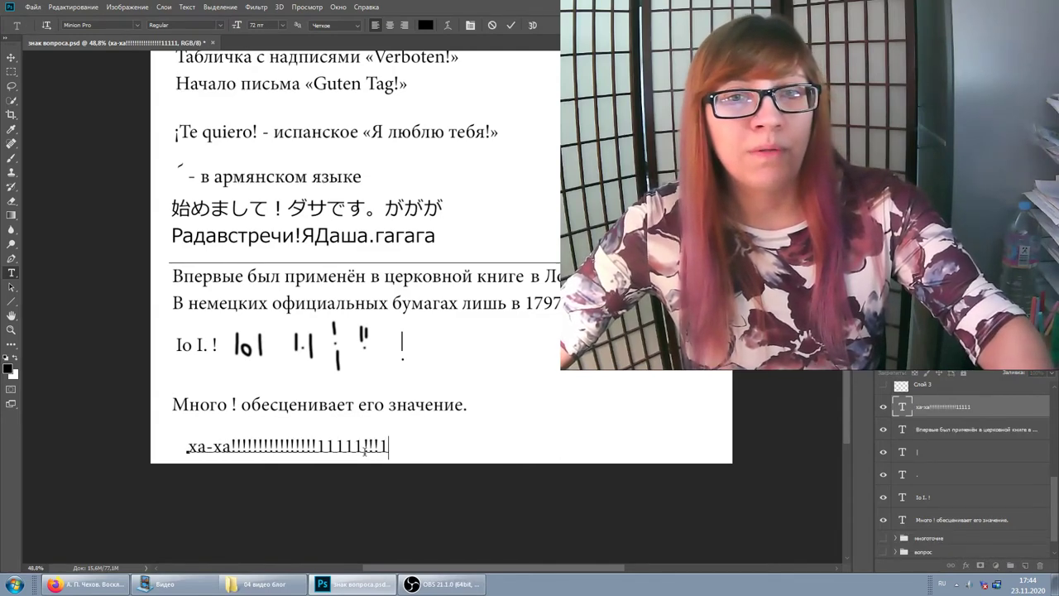
type("1")
left_click(962, 407)
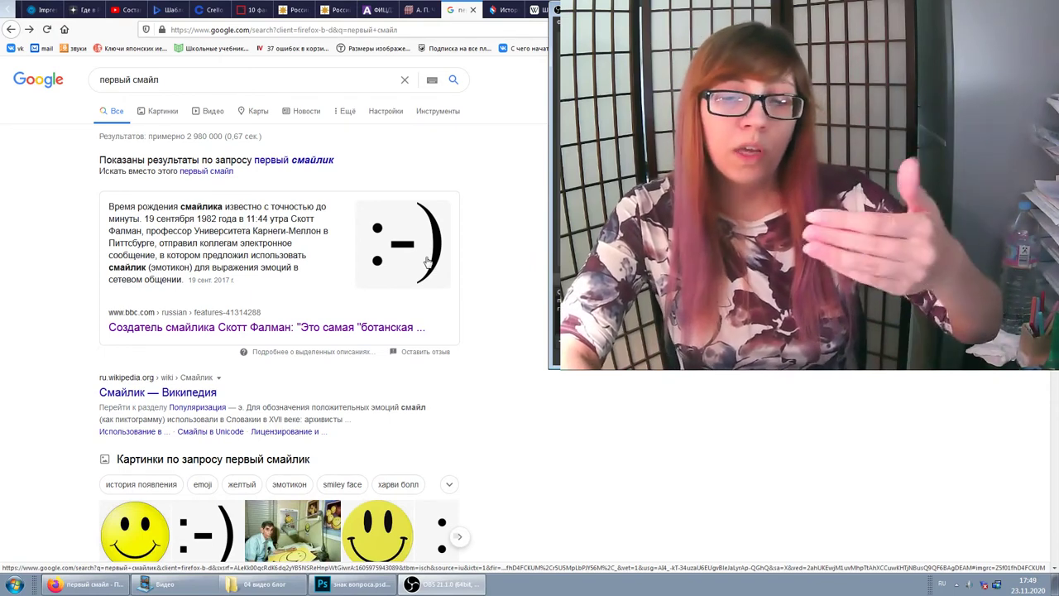
Bring the Photoshop slide document back from the browser.
left_click(351, 586)
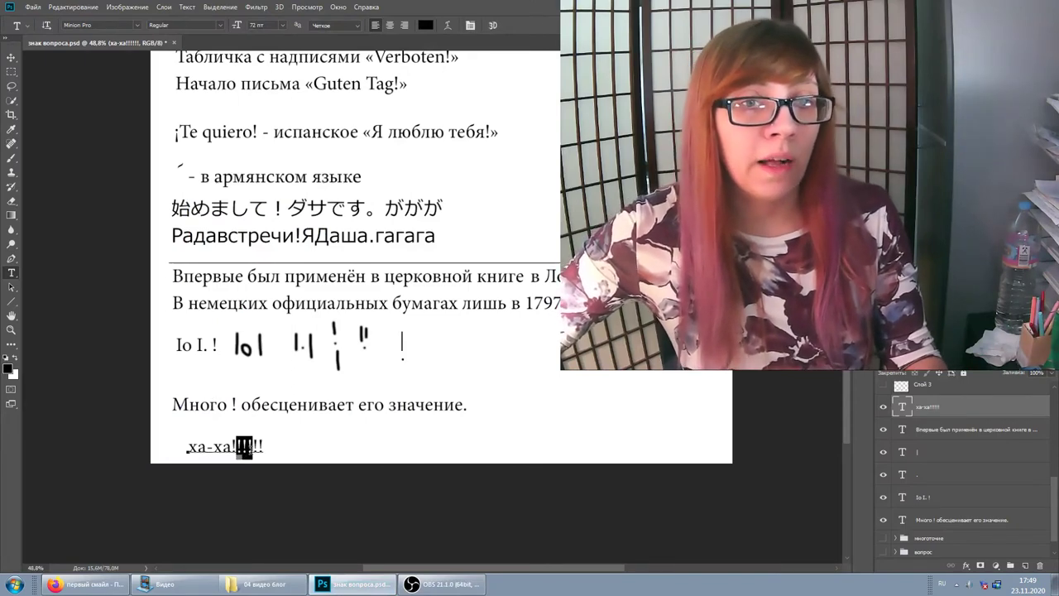
left_click(971, 412)
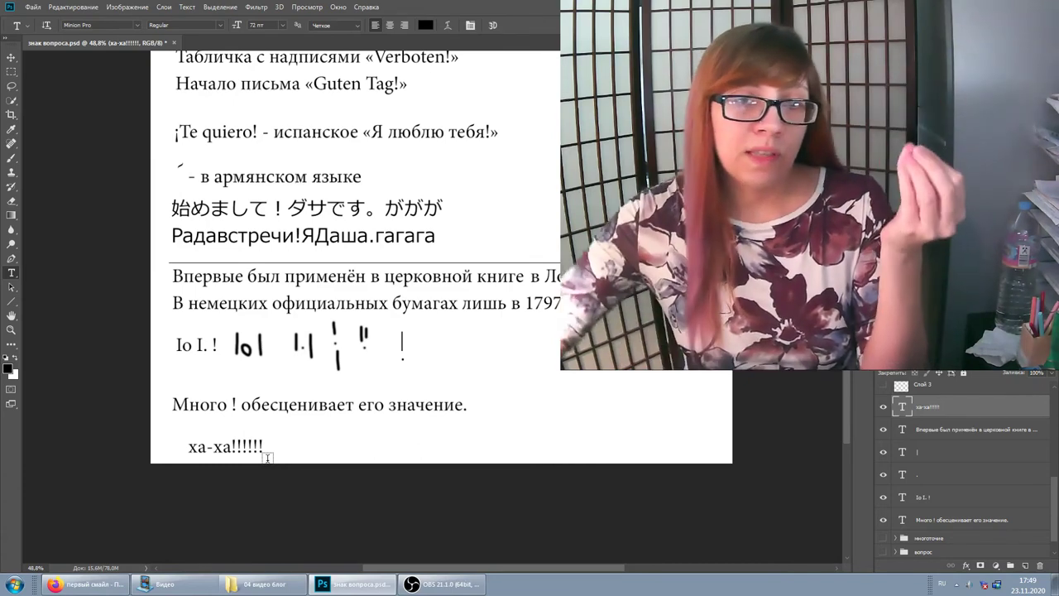
left_click_drag(258, 448, 241, 447)
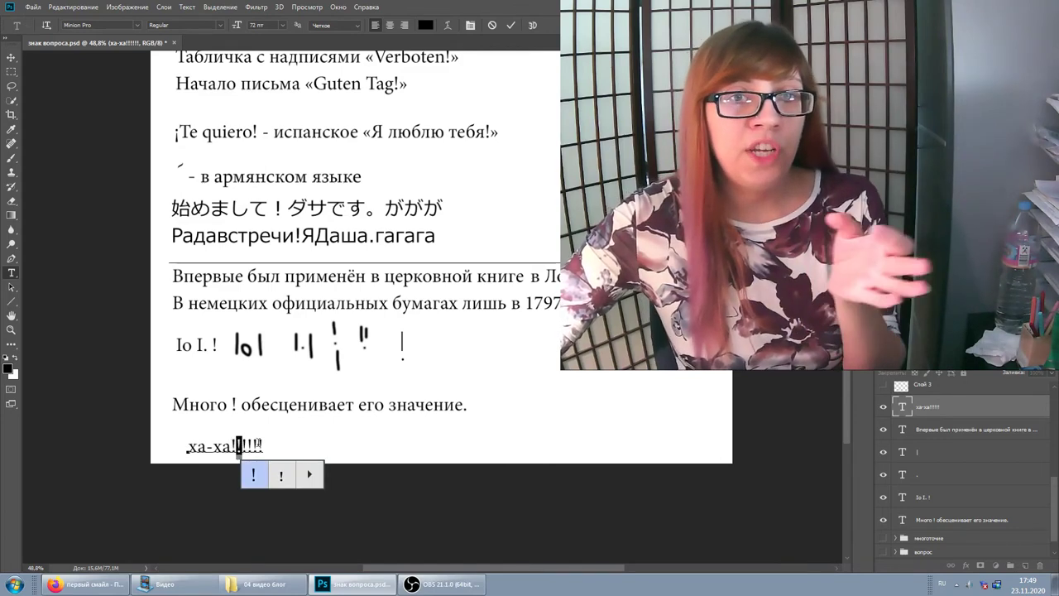
left_click(972, 401)
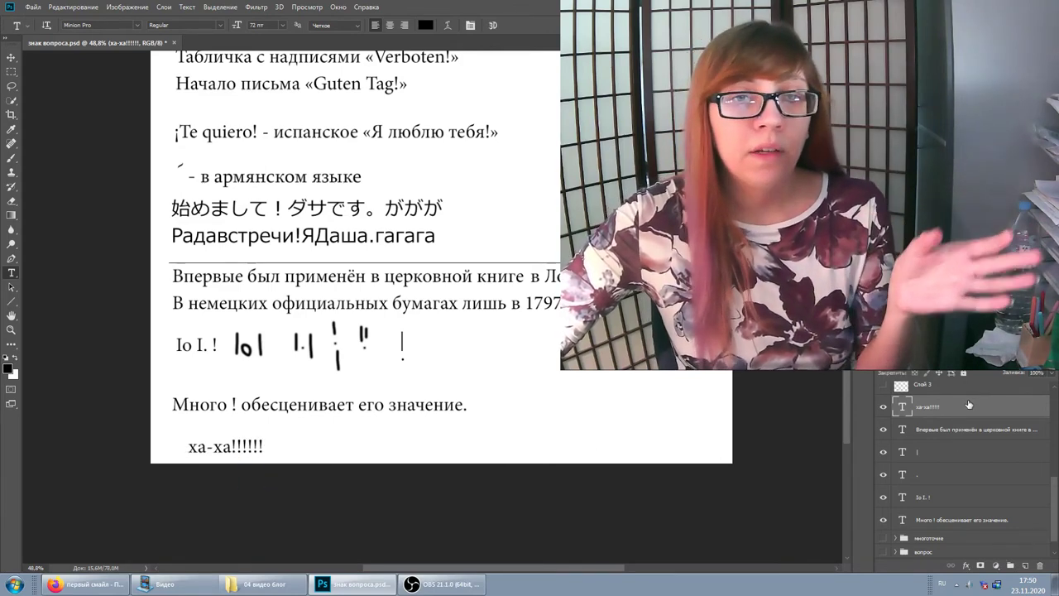